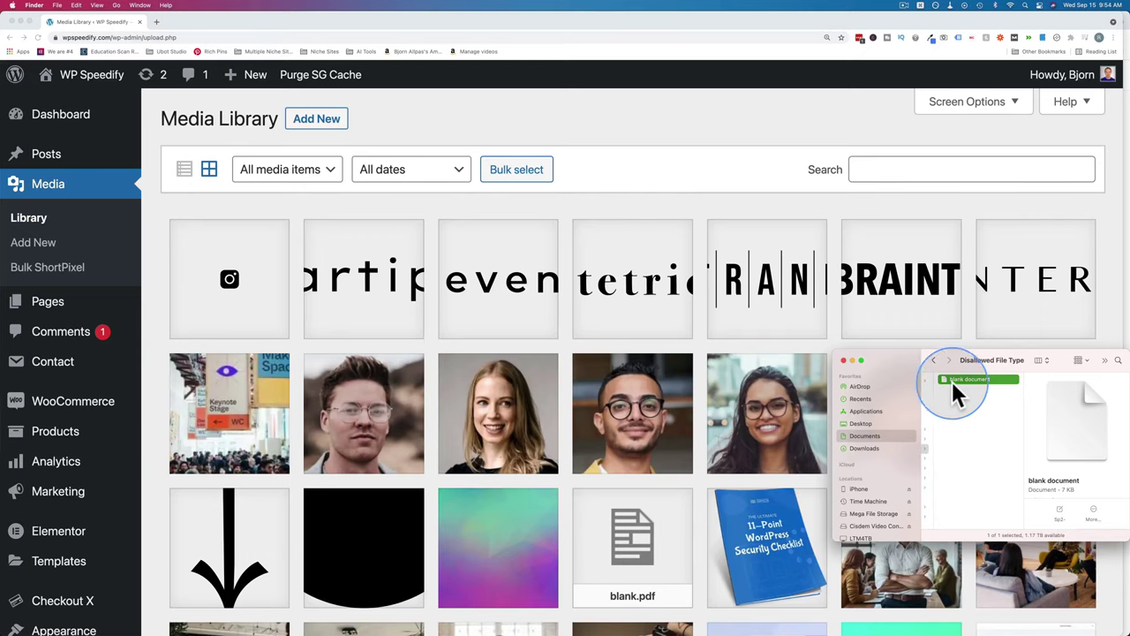
Step: Try to upload the blank document from Finder to the Media Library, then highlight the error text and the file's extension
{"action": "left_click_drag", "start_coordinate": [949, 379], "coordinate": [454, 263]}
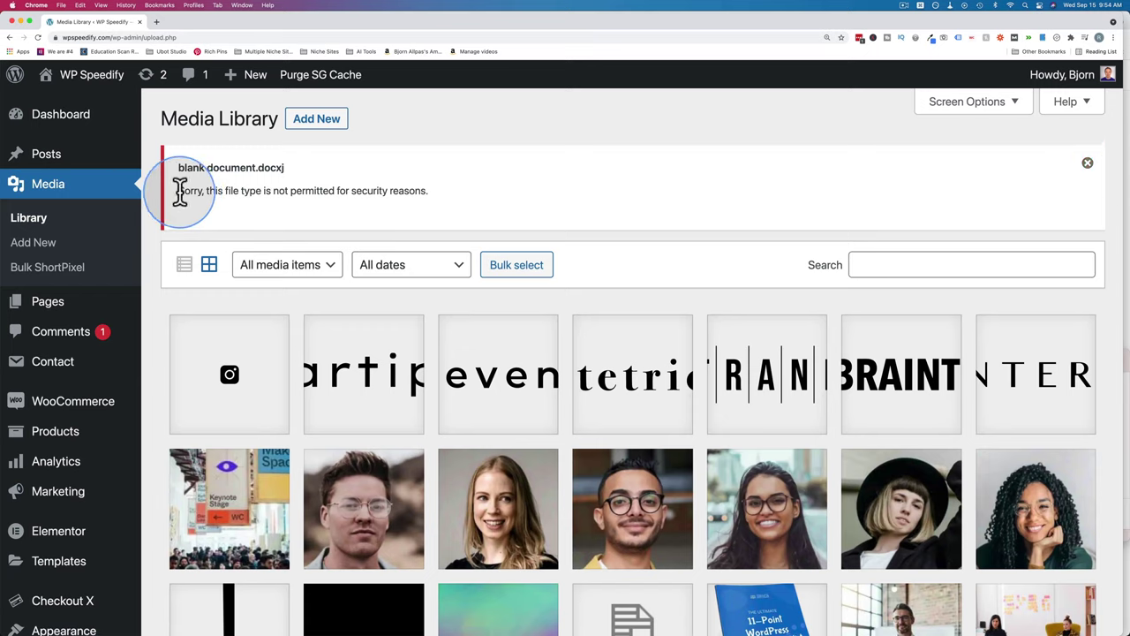
{"action": "left_click_drag", "start_coordinate": [180, 190], "coordinate": [425, 197]}
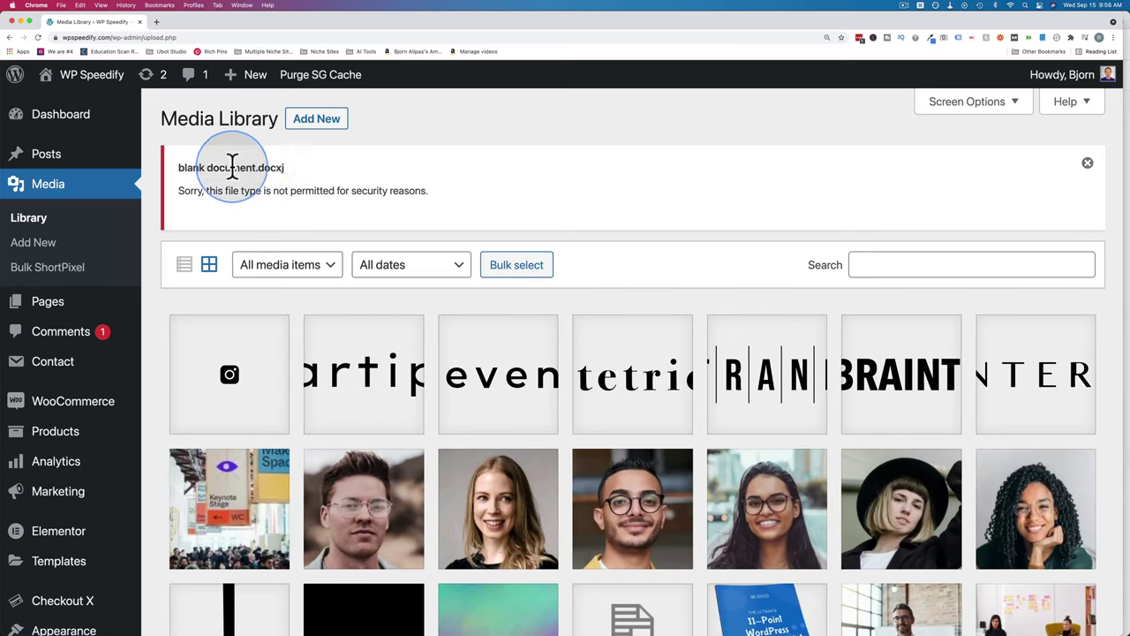
{"action": "left_click_drag", "start_coordinate": [259, 170], "coordinate": [296, 169]}
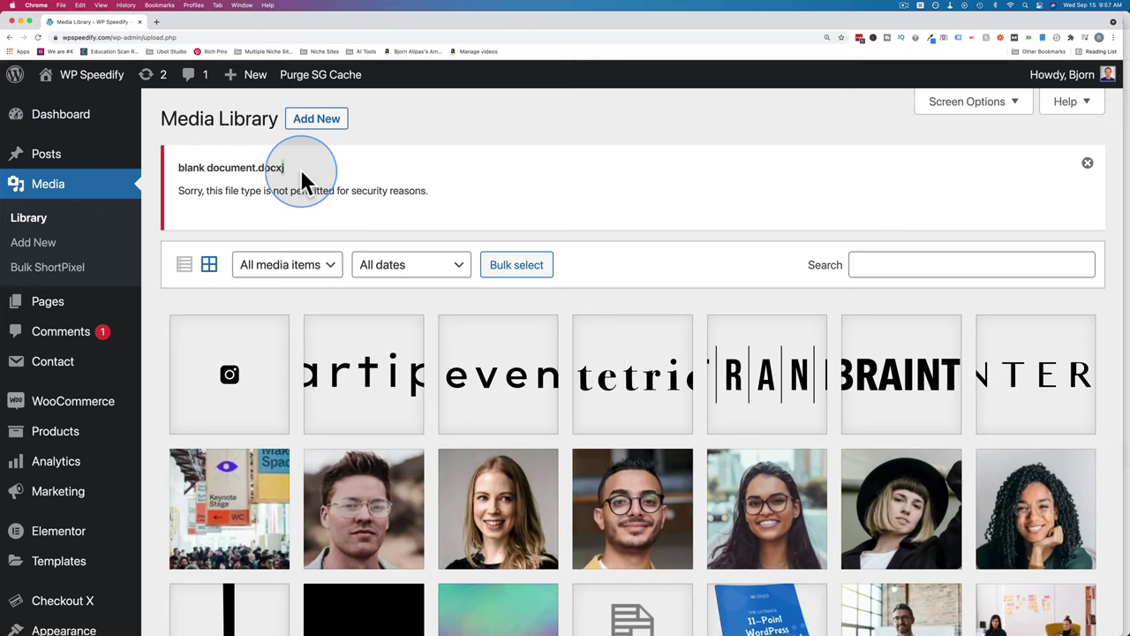
{"action": "left_click_drag", "start_coordinate": [260, 169], "coordinate": [300, 173]}
{"action": "left_click_drag", "start_coordinate": [300, 173], "coordinate": [257, 169]}
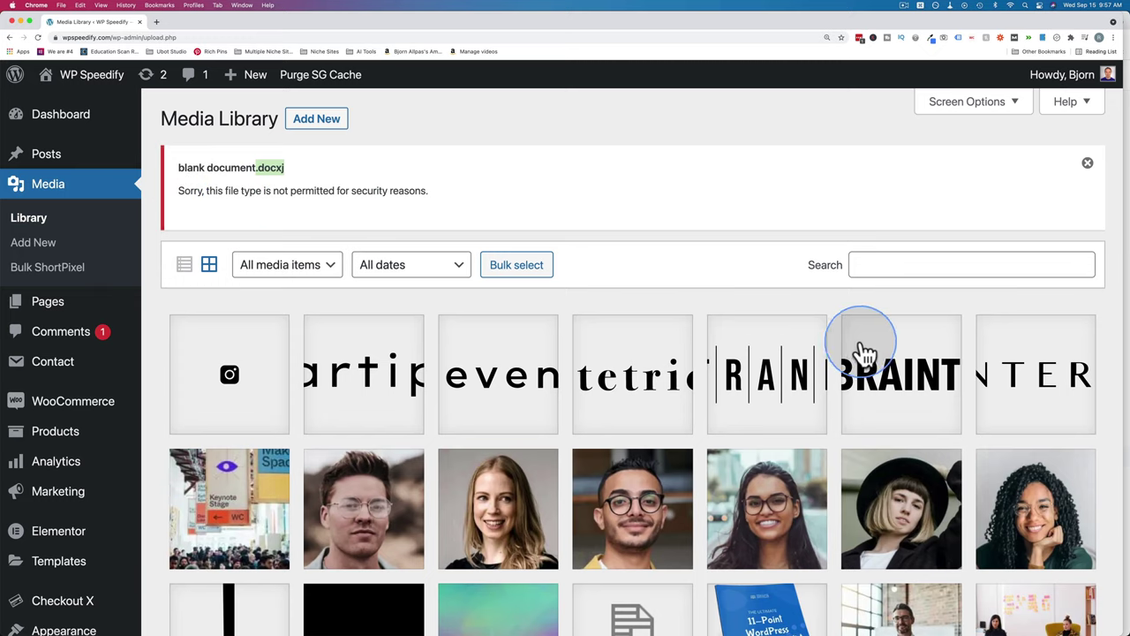
Step: Change the blank document's extension to .docx in its Finder info and upload the file to the Media Library
{"action": "key", "text": "super+Tab"}
{"action": "left_click", "coordinate": [961, 385]}
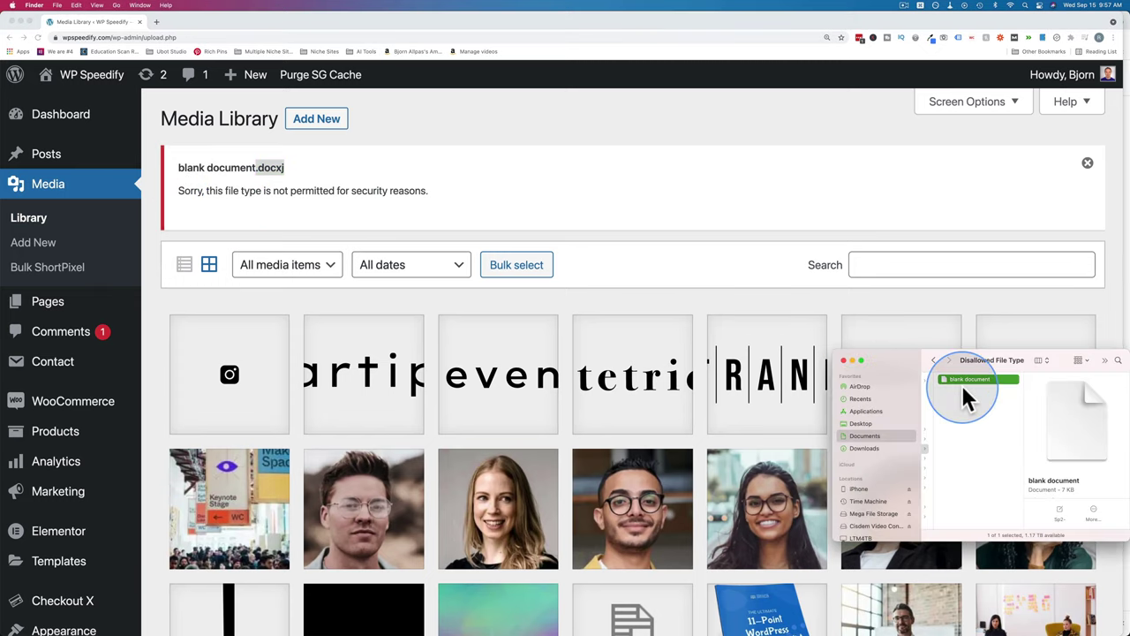
{"action": "key", "text": "super+i"}
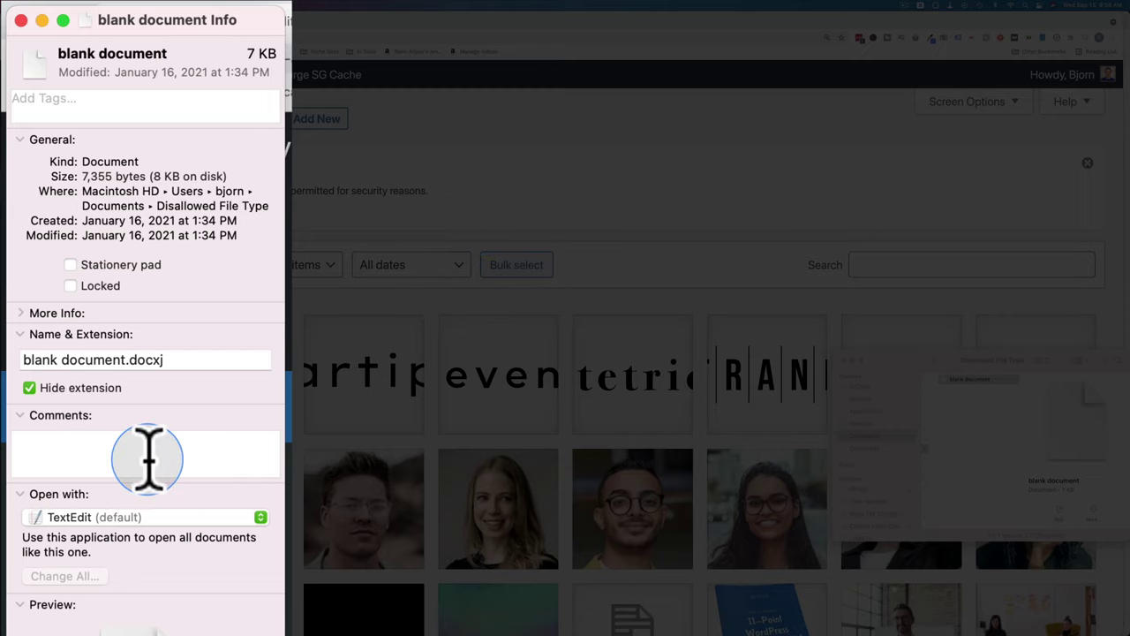
{"action": "left_click", "coordinate": [214, 358]}
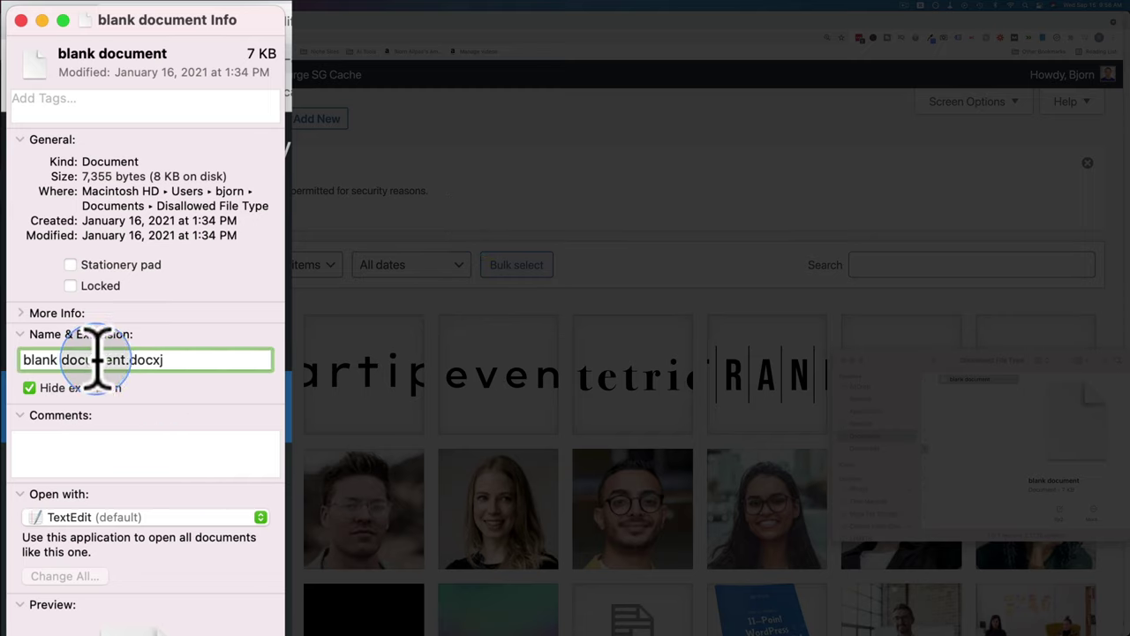
{"action": "key", "text": "BackSpace"}
{"action": "key", "text": "Return"}
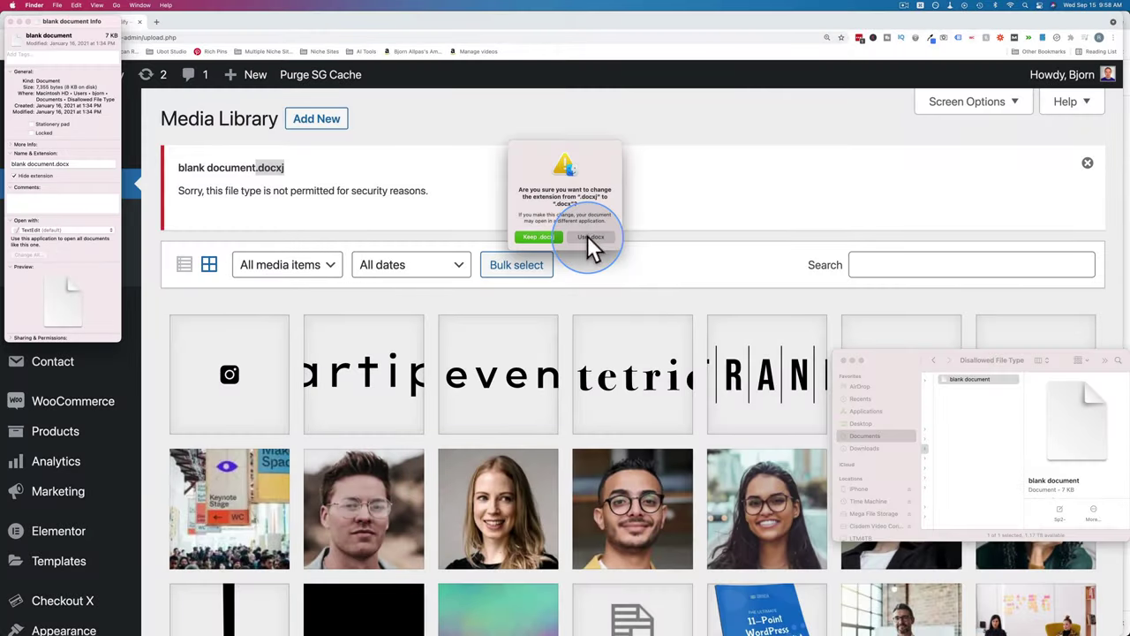
{"action": "left_click", "coordinate": [587, 236]}
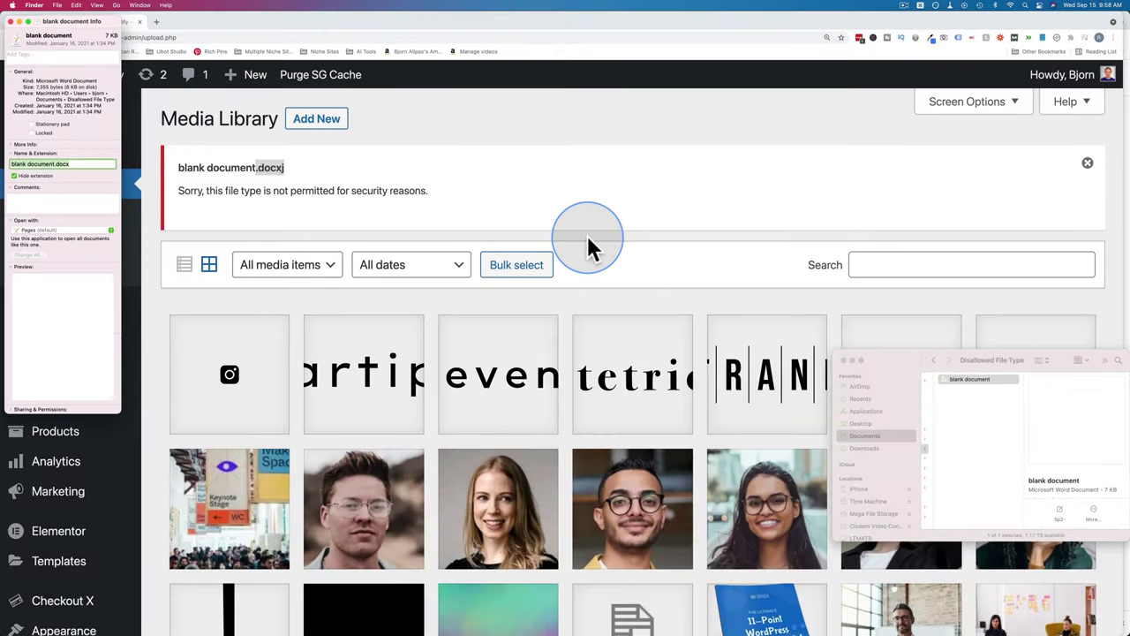
{"action": "left_click", "coordinate": [11, 21]}
{"action": "left_click_drag", "start_coordinate": [955, 388], "coordinate": [651, 327]}
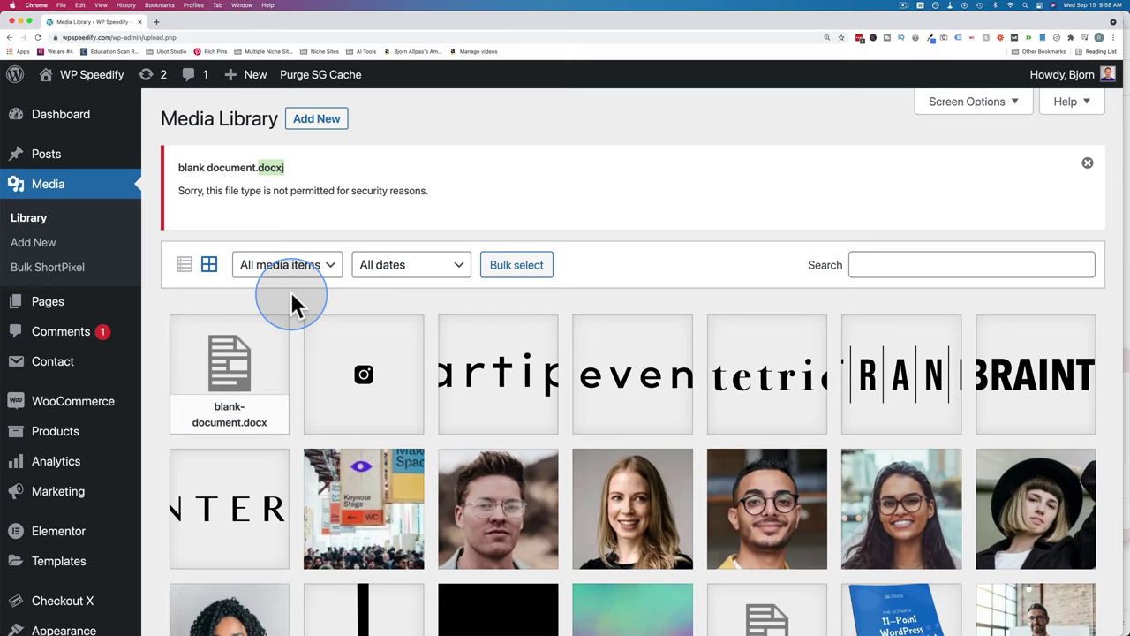
Step: Create a new post in a separate tab, listing allowed file extensions in separate Images, Documents, Audio and Video paragraphs
{"action": "mouse_move", "coordinate": [58, 160]}
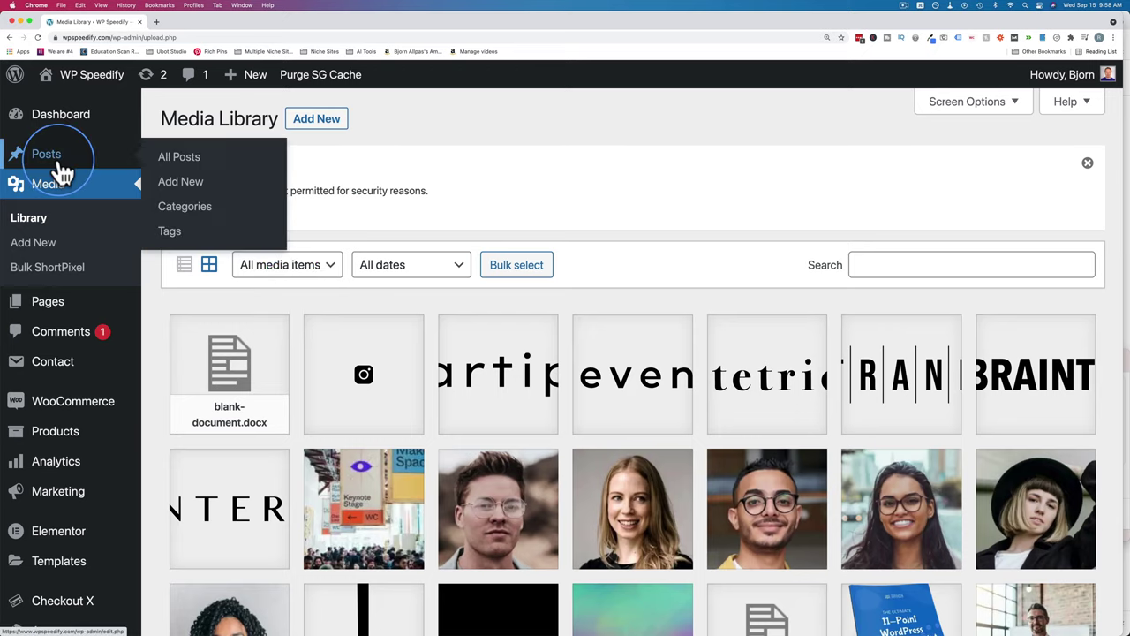
{"action": "left_click", "coordinate": [181, 187], "text": "super"}
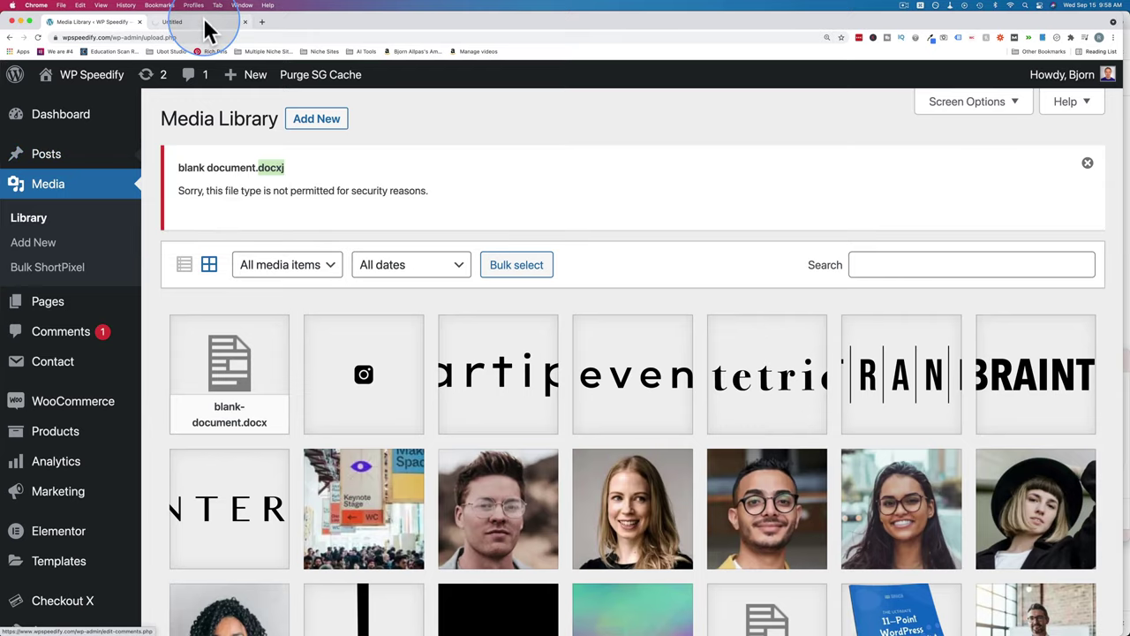
{"action": "left_click", "coordinate": [205, 23]}
{"action": "left_click", "coordinate": [302, 222]}
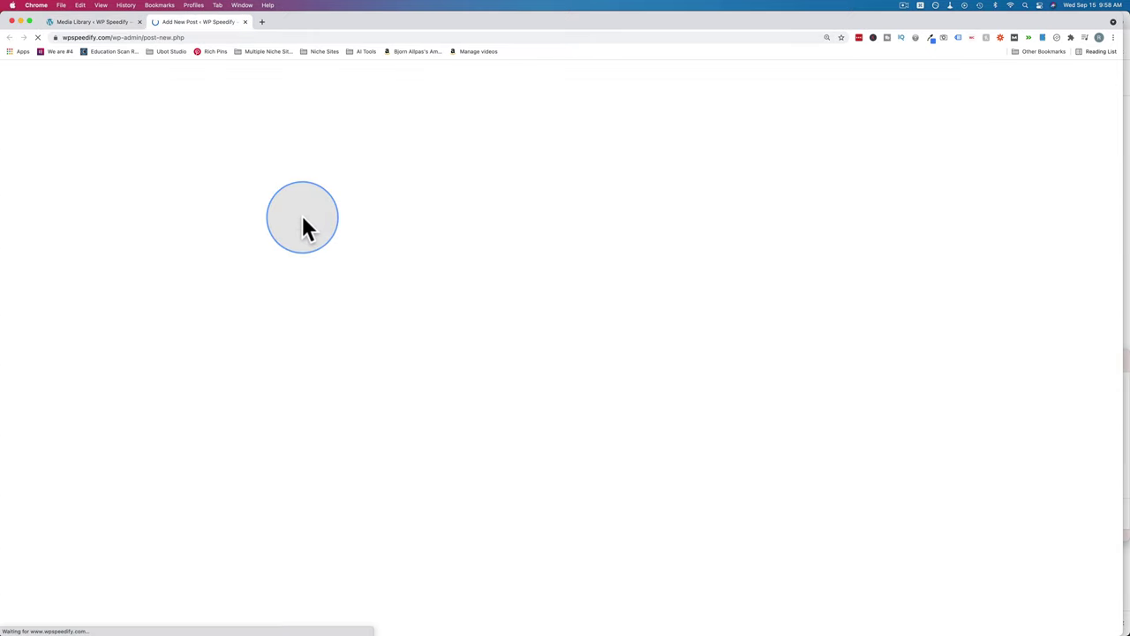
{"action": "left_click", "coordinate": [245, 378]}
{"action": "type", "text": "Images: .png, .gif, .jpg, .jpeg, .ico Documents: .pdf, .doc, .docx, .xls, .xlsx, .ppt, .pptx, .pps, .ppsx, .odt, .psd Video: .mp4, .m4v, .mpg, .mov, .wmv, .avi, .ogv, .3gp, .3g2"}
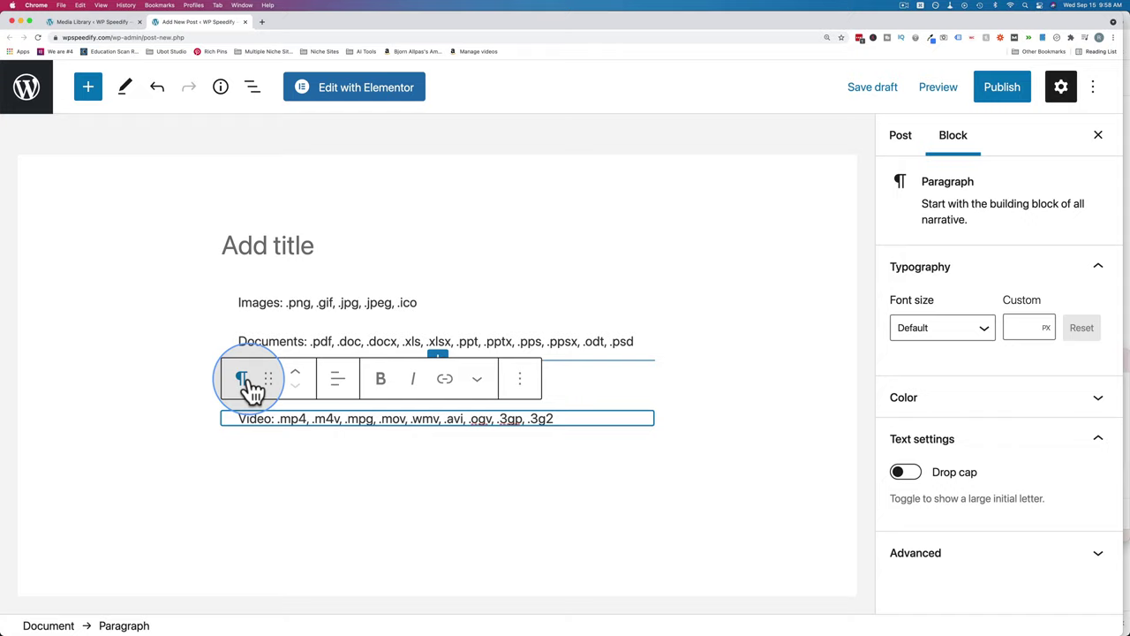
Step: Enlarge the page to 250% and append ".webp" to the Images list in the post
{"action": "key", "text": "super+equal"}
{"action": "scroll", "coordinate": [194, 353], "scroll_direction": "down", "scroll_amount": 1}
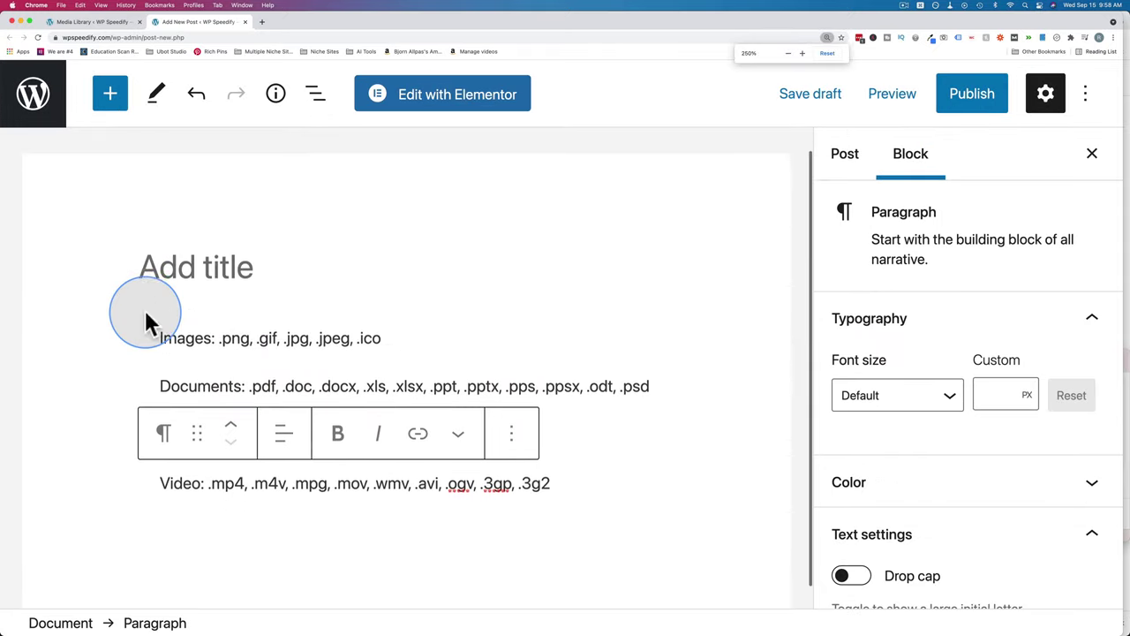
{"action": "left_click", "coordinate": [203, 265]}
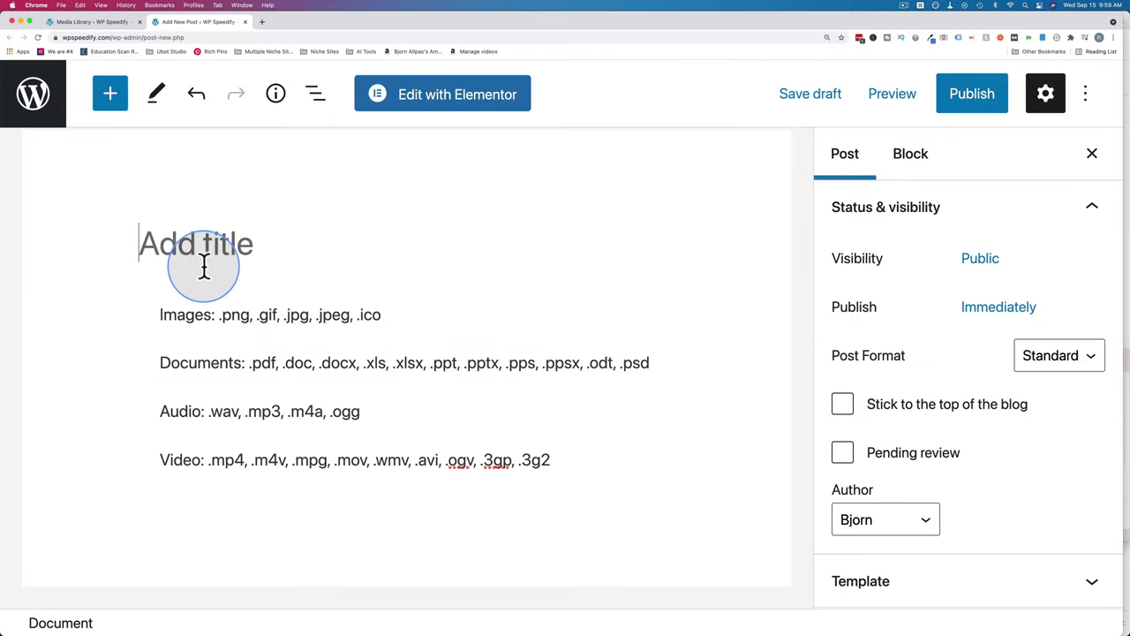
{"action": "left_click", "coordinate": [385, 315]}
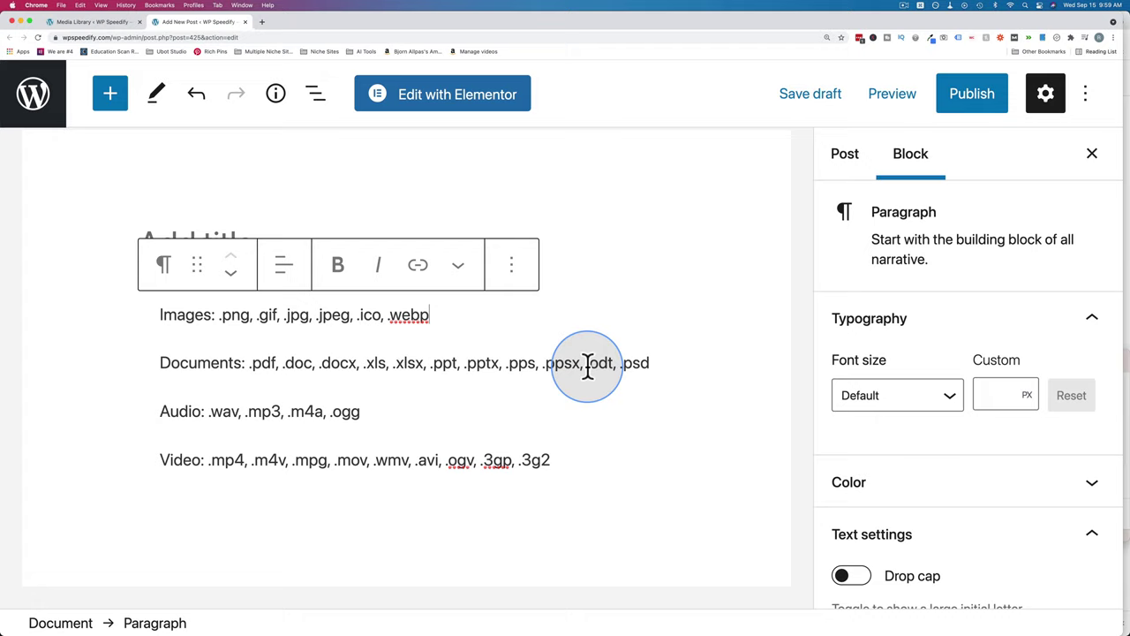
Step: Highlight the video extensions and examine the post's lists of allowed file types
{"action": "mouse_move", "coordinate": [368, 446]}
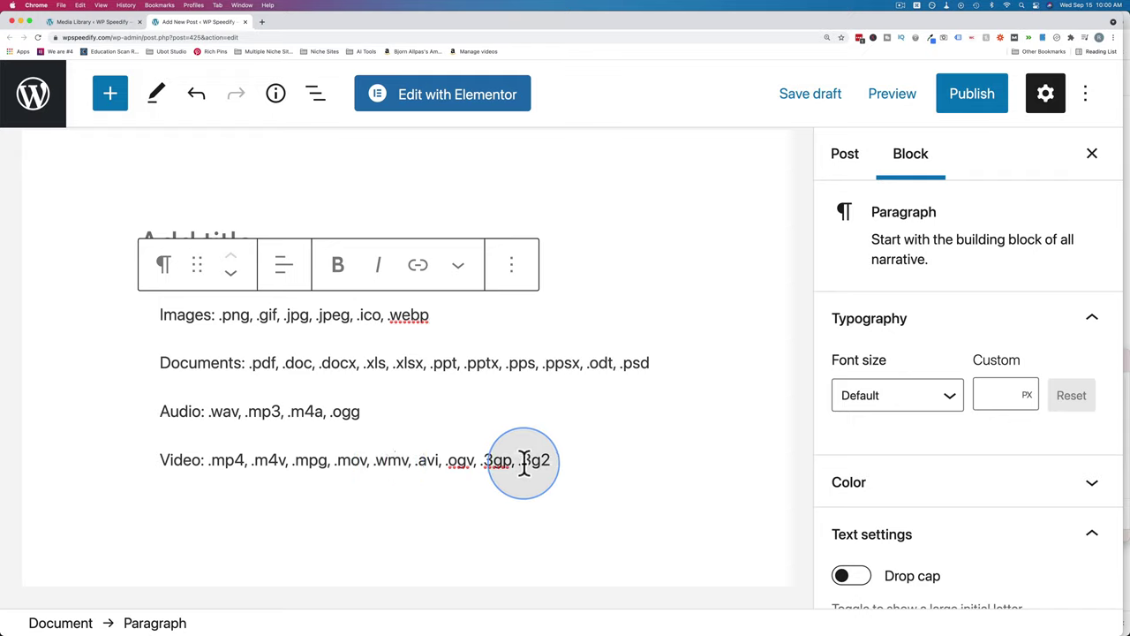
{"action": "left_click_drag", "start_coordinate": [568, 465], "coordinate": [245, 466]}
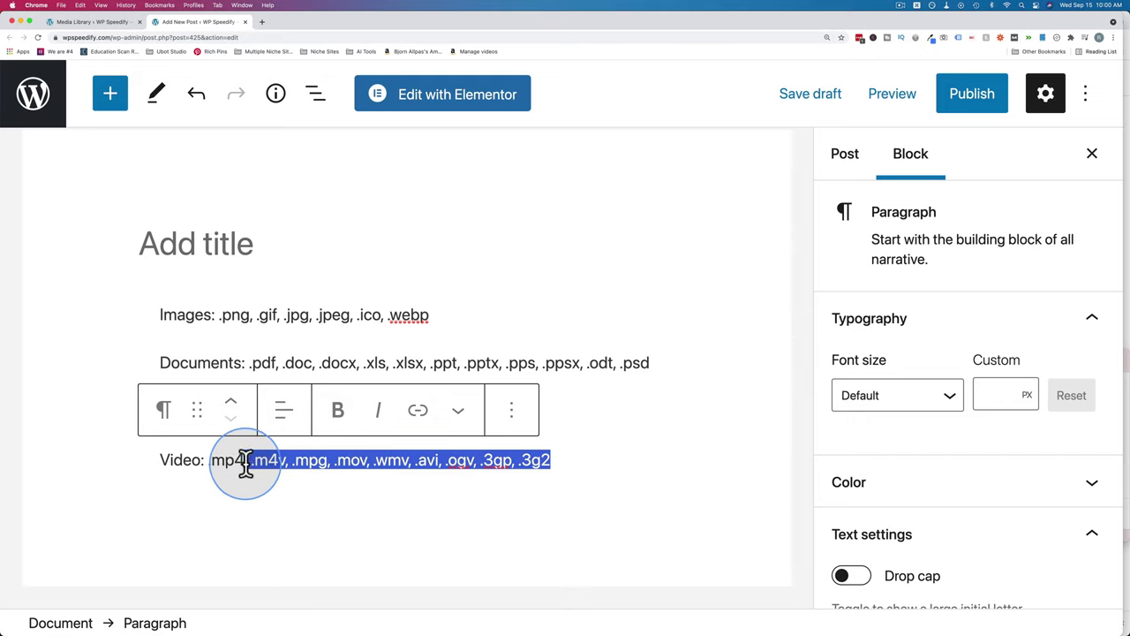
{"action": "left_click", "coordinate": [300, 419]}
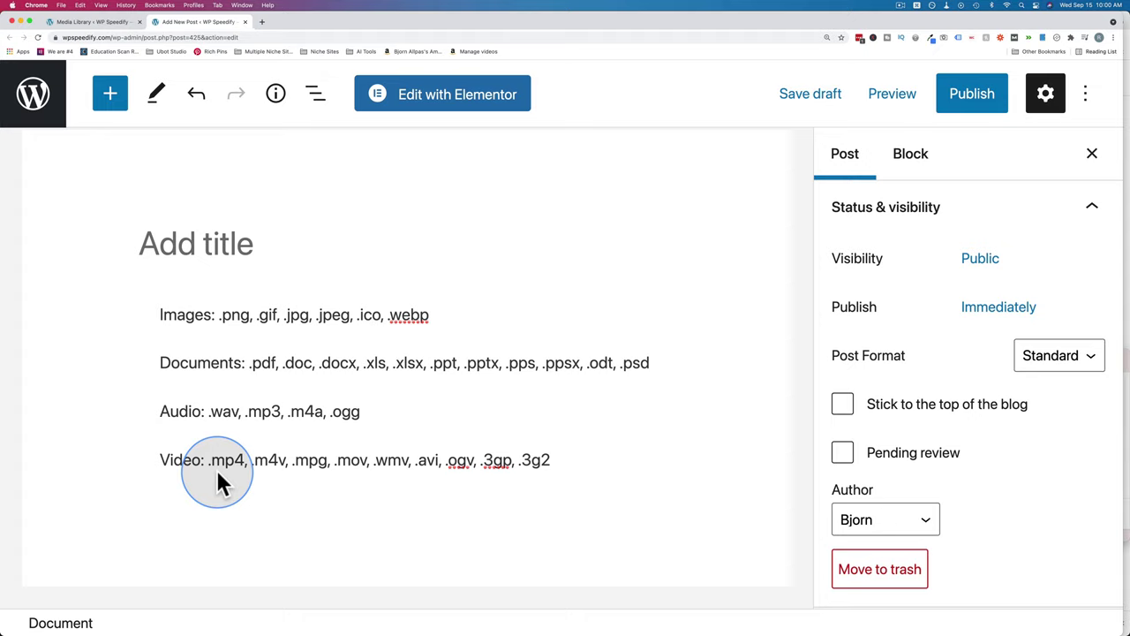
{"action": "left_click", "coordinate": [305, 244]}
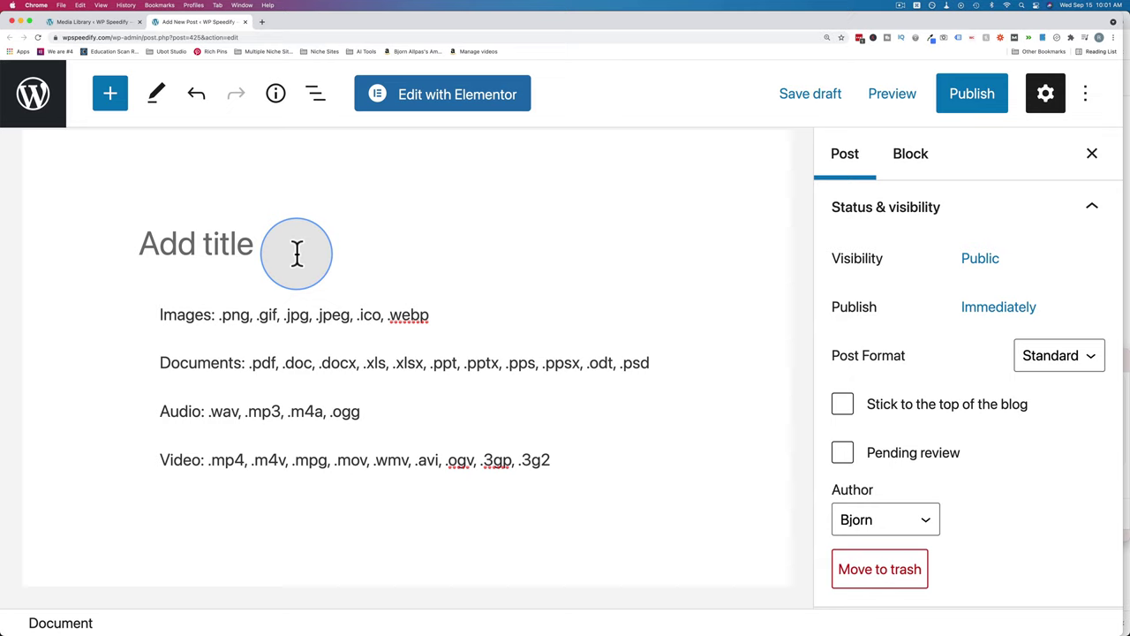
{"action": "left_click", "coordinate": [167, 244]}
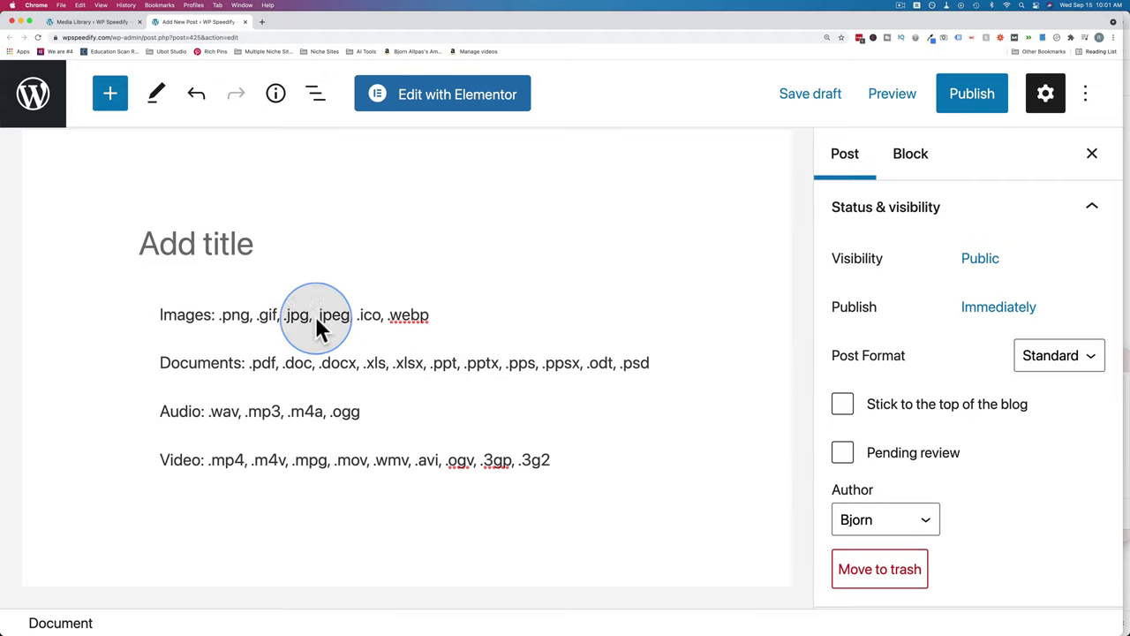
{"action": "mouse_move", "coordinate": [381, 432]}
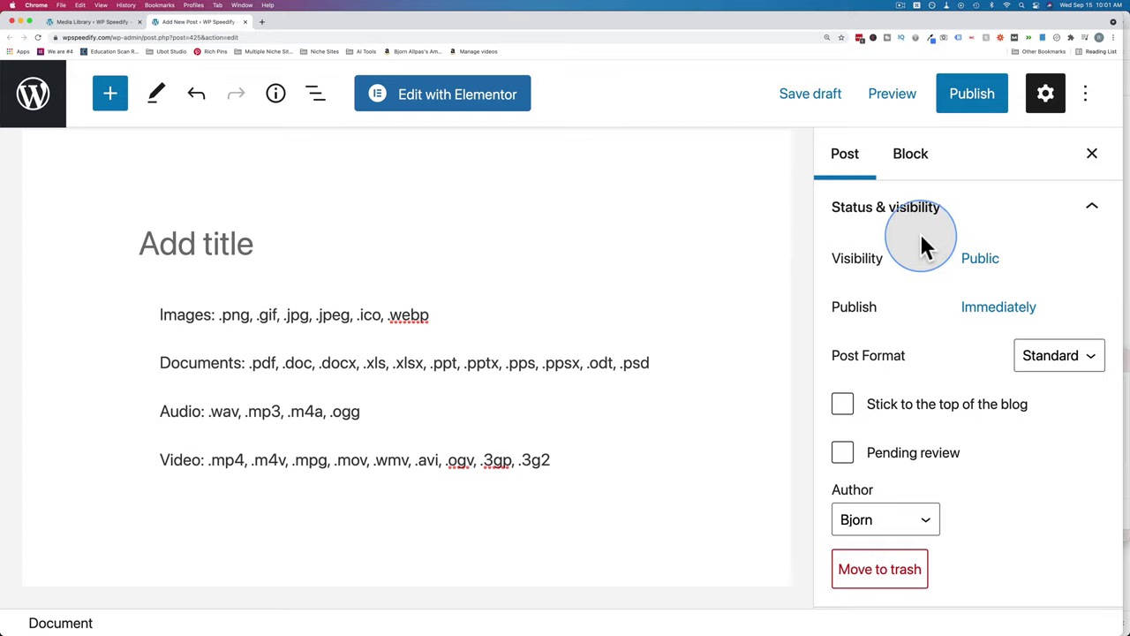
Step: Switch to Finder and change the blank document's extension back to .docxj in its file info
{"action": "left_click", "coordinate": [1114, 362]}
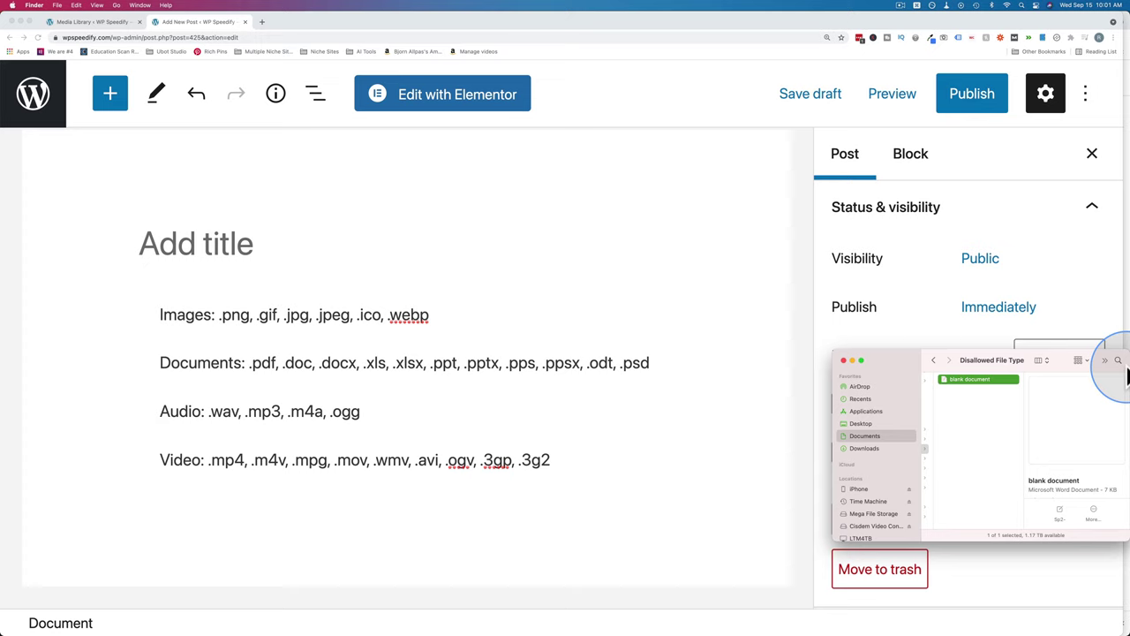
{"action": "key", "text": "super+i"}
{"action": "left_click", "coordinate": [69, 164]}
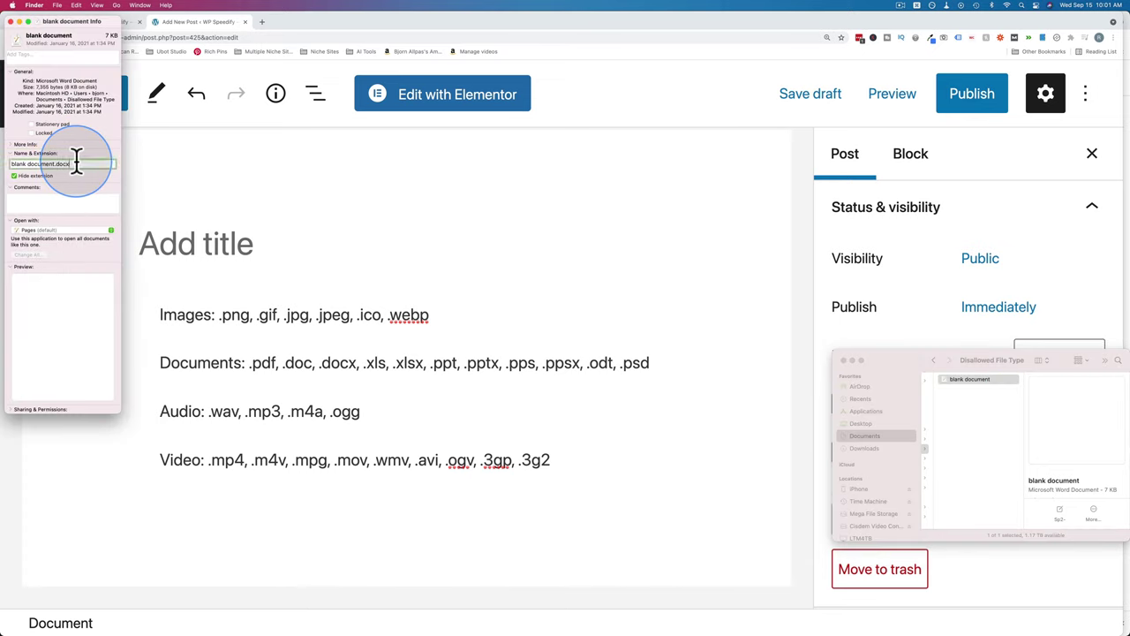
{"action": "key", "text": "Return"}
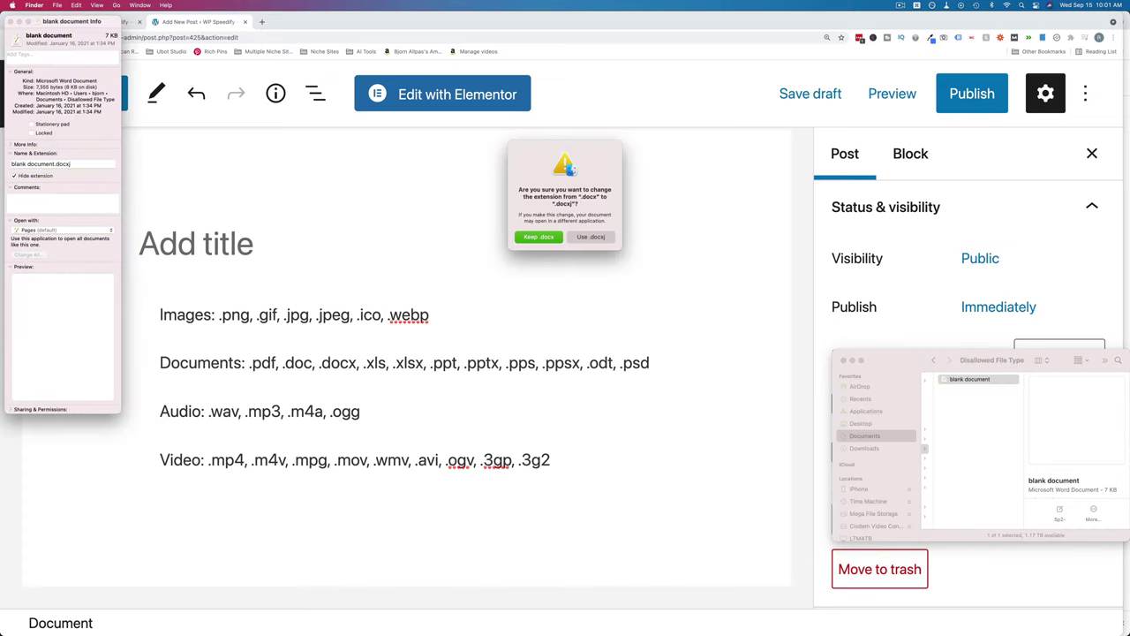
{"action": "left_click", "coordinate": [596, 237]}
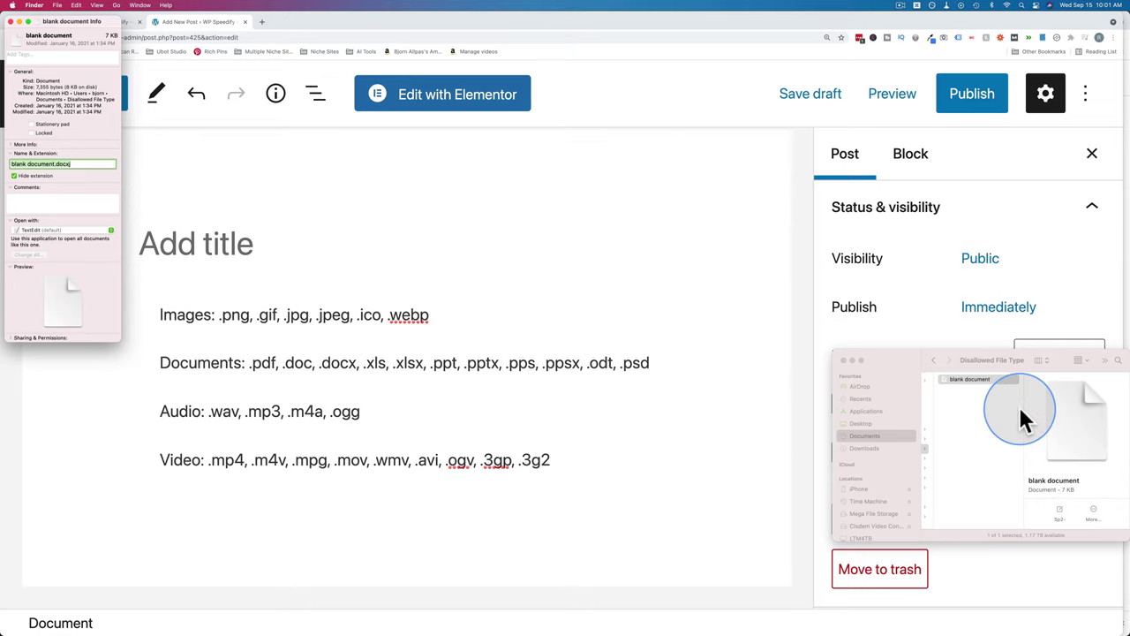
{"action": "left_click", "coordinate": [11, 20]}
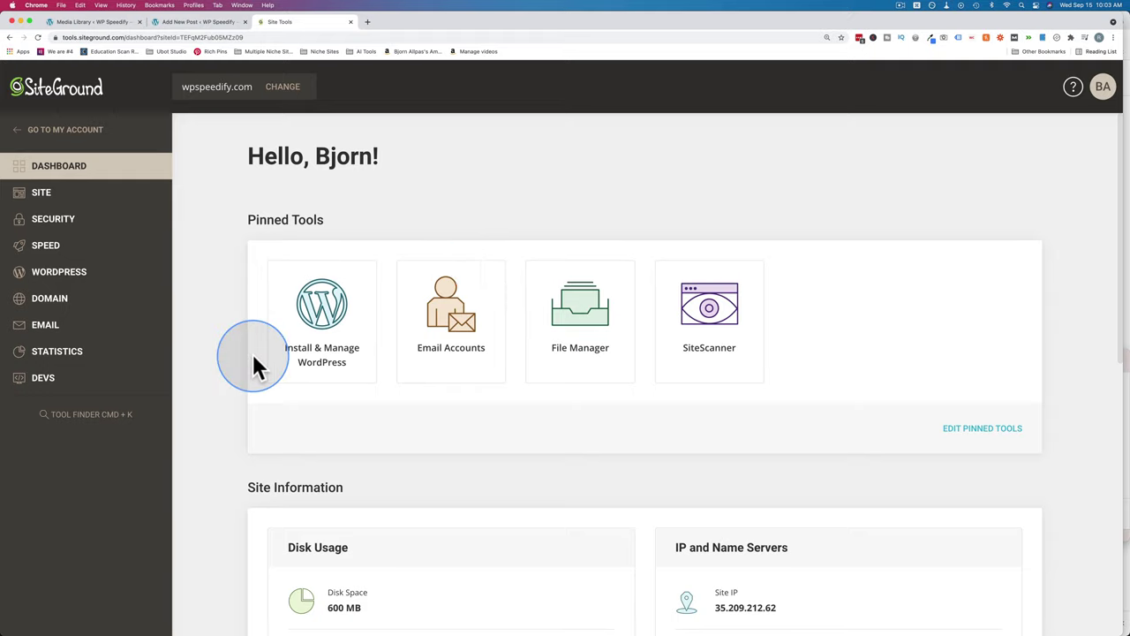
Step: In SiteGround, expand the Site tools, find "file manager" on the page and open the File Manager
{"action": "left_click", "coordinate": [46, 196]}
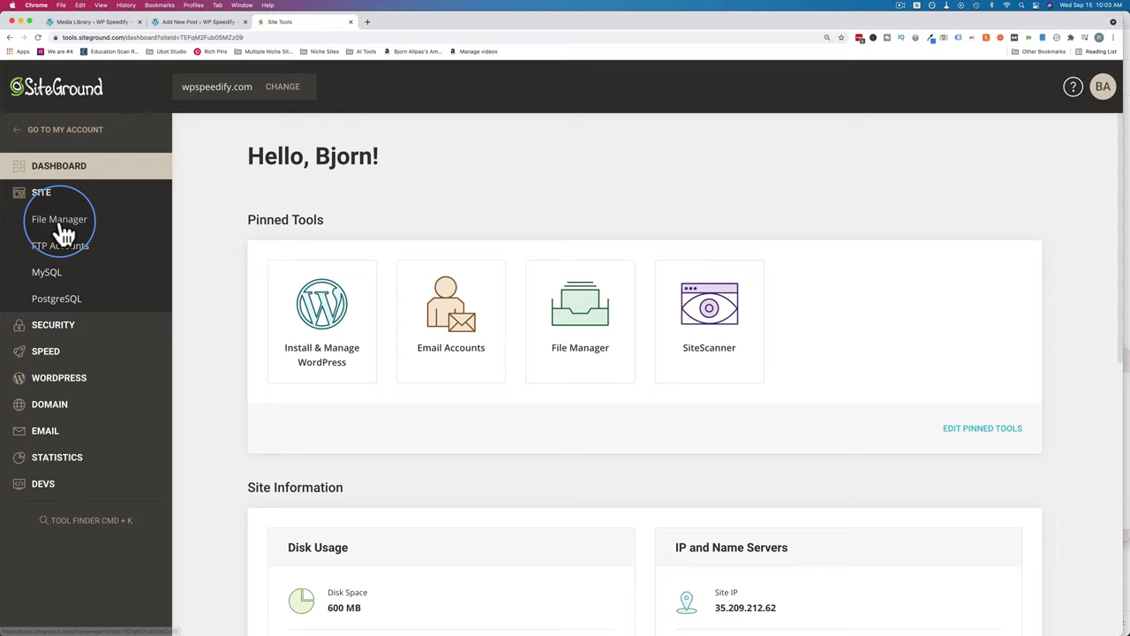
{"action": "key", "text": "super+f"}
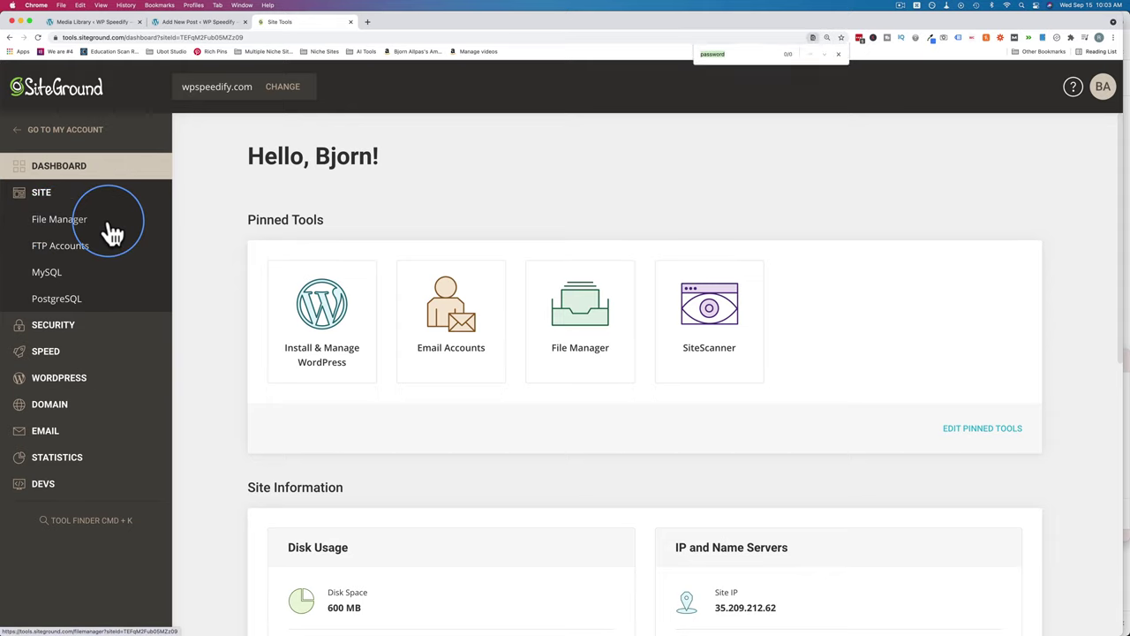
{"action": "type", "text": "file manager"}
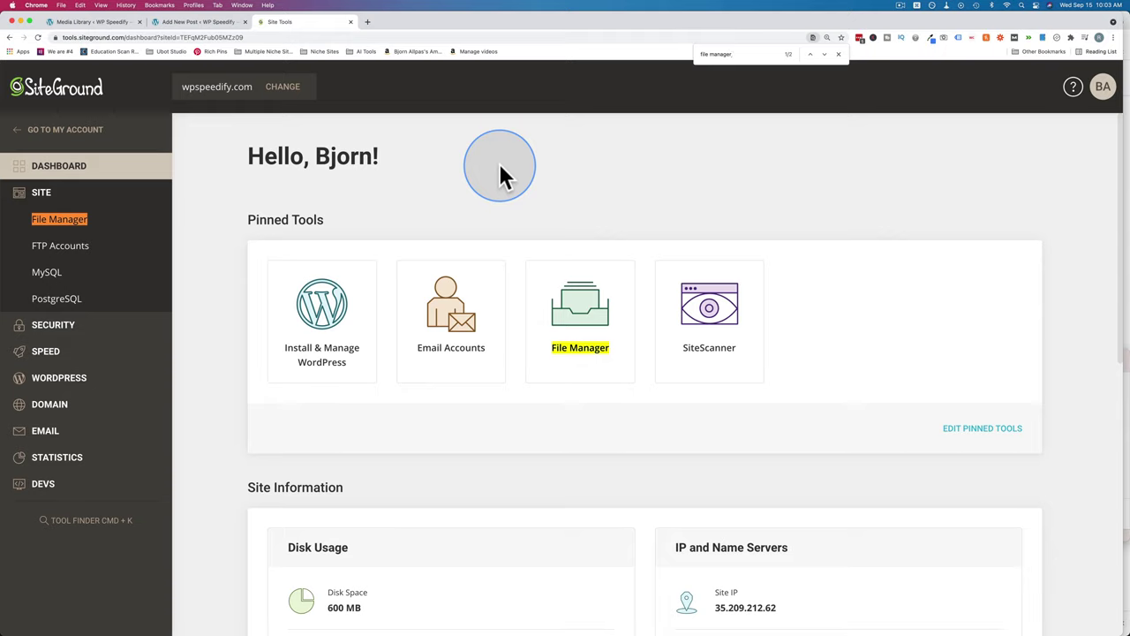
{"action": "left_click", "coordinate": [839, 53]}
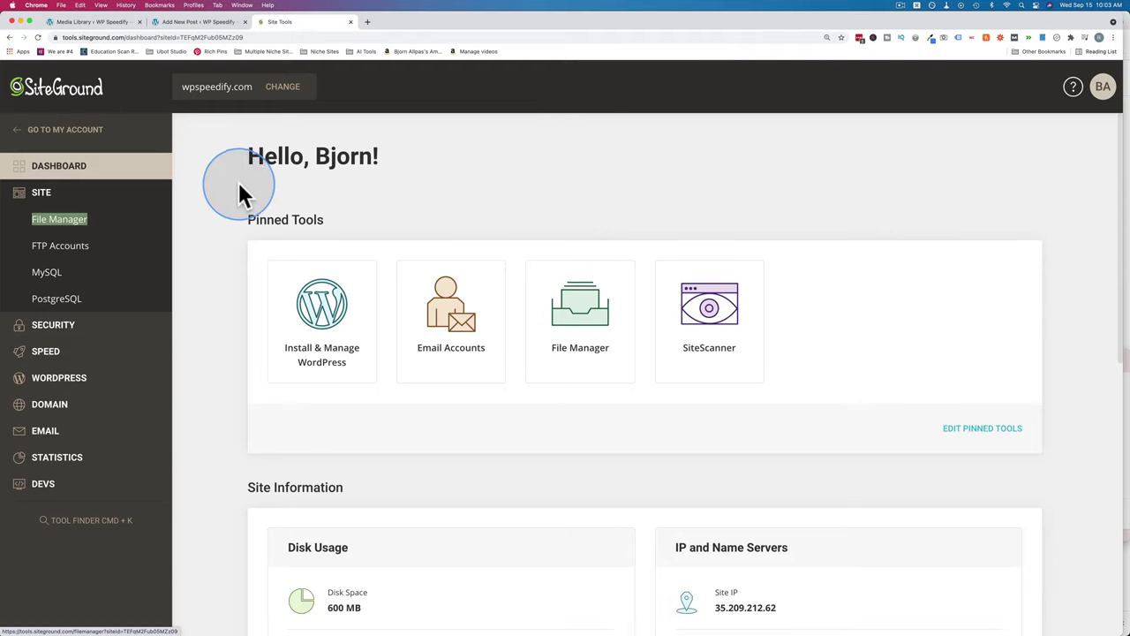
{"action": "left_click", "coordinate": [71, 226]}
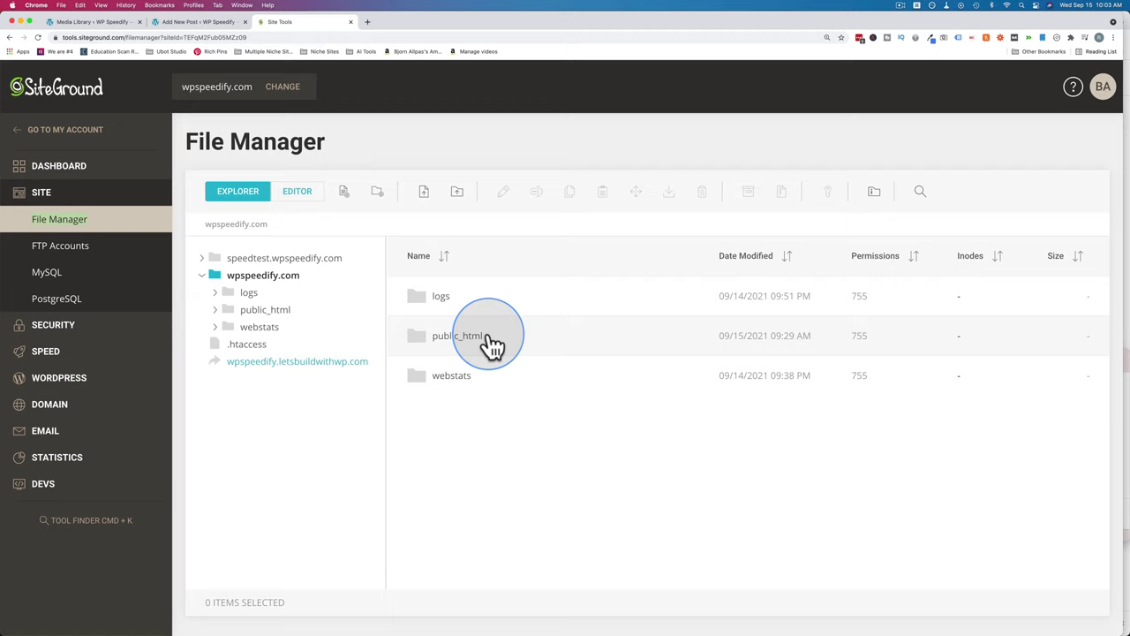
Step: Open the public_html folder of wpspeedify.com
{"action": "left_click", "coordinate": [490, 344]}
{"action": "left_click", "coordinate": [492, 344]}
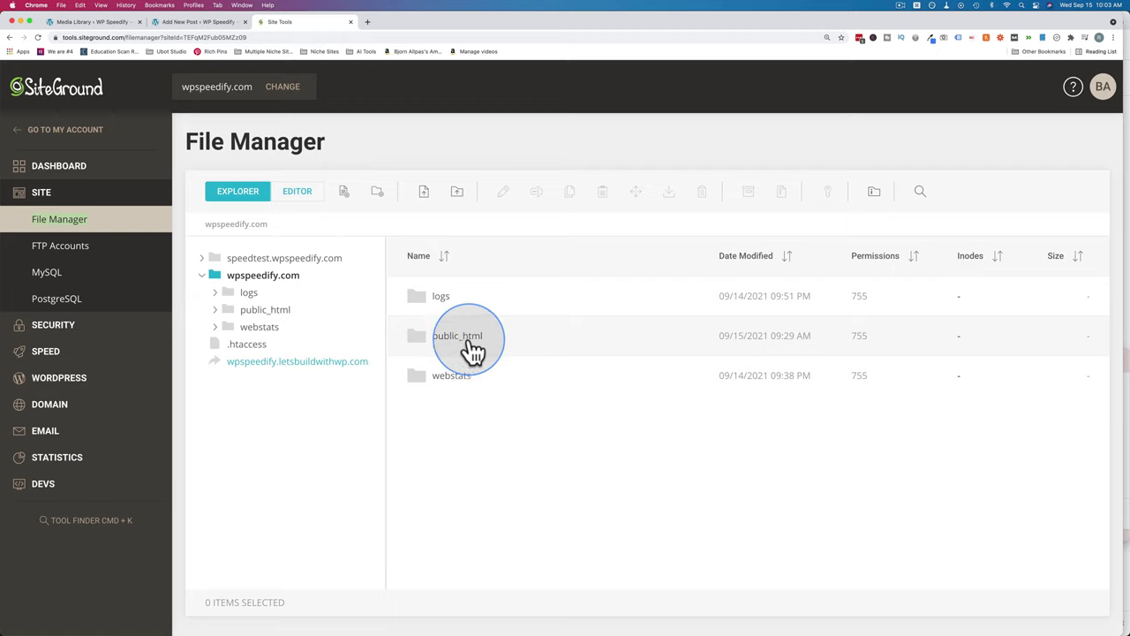
{"action": "double_click", "coordinate": [416, 347]}
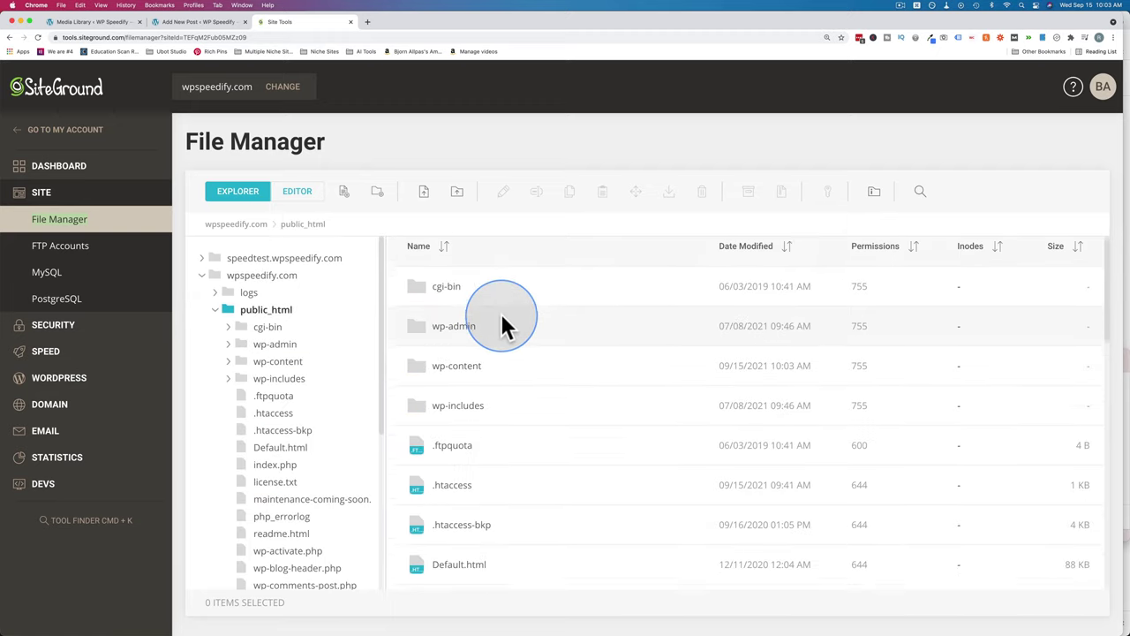
Step: Open the uploads folder inside wp-content
{"action": "scroll", "coordinate": [504, 327], "scroll_direction": "down", "scroll_amount": 2}
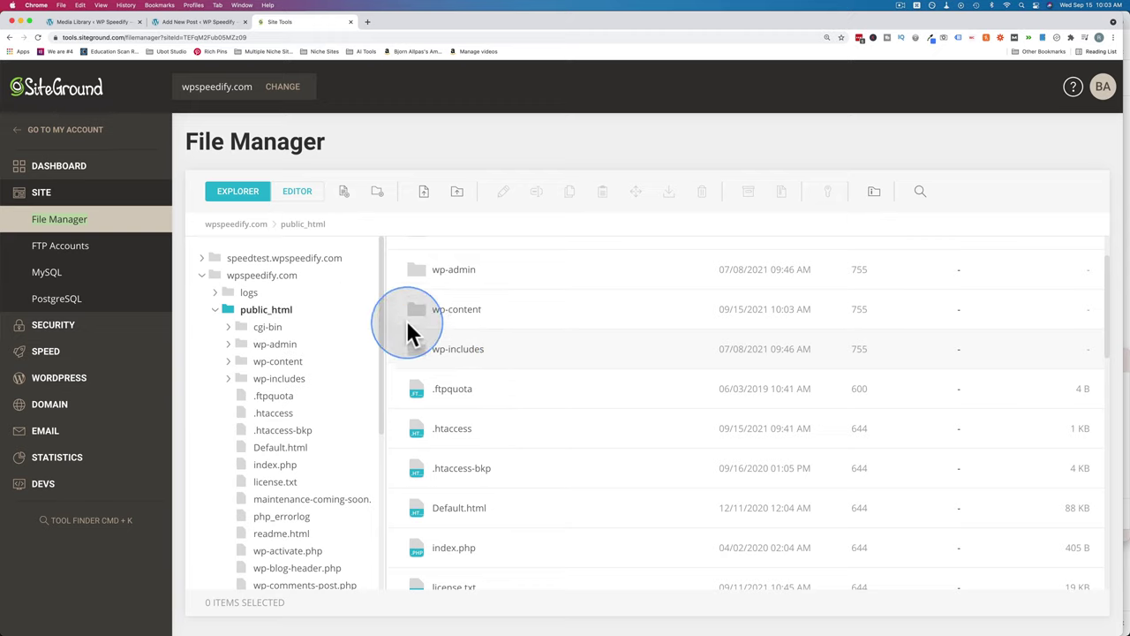
{"action": "double_click", "coordinate": [429, 313]}
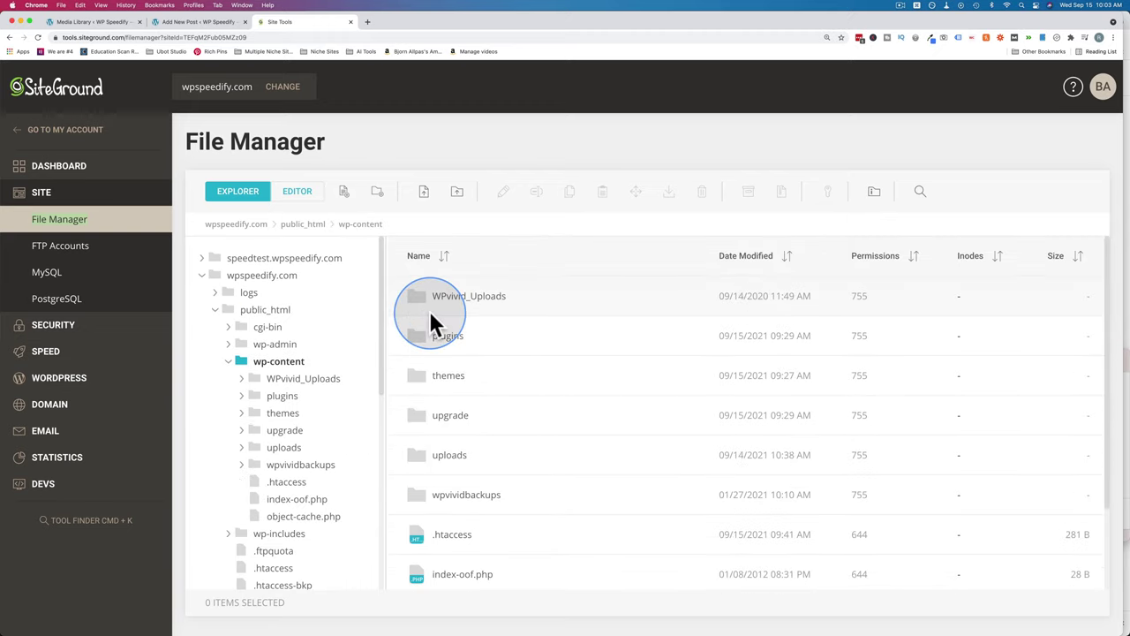
{"action": "scroll", "coordinate": [466, 341], "scroll_direction": "down", "scroll_amount": 2}
{"action": "double_click", "coordinate": [446, 404]}
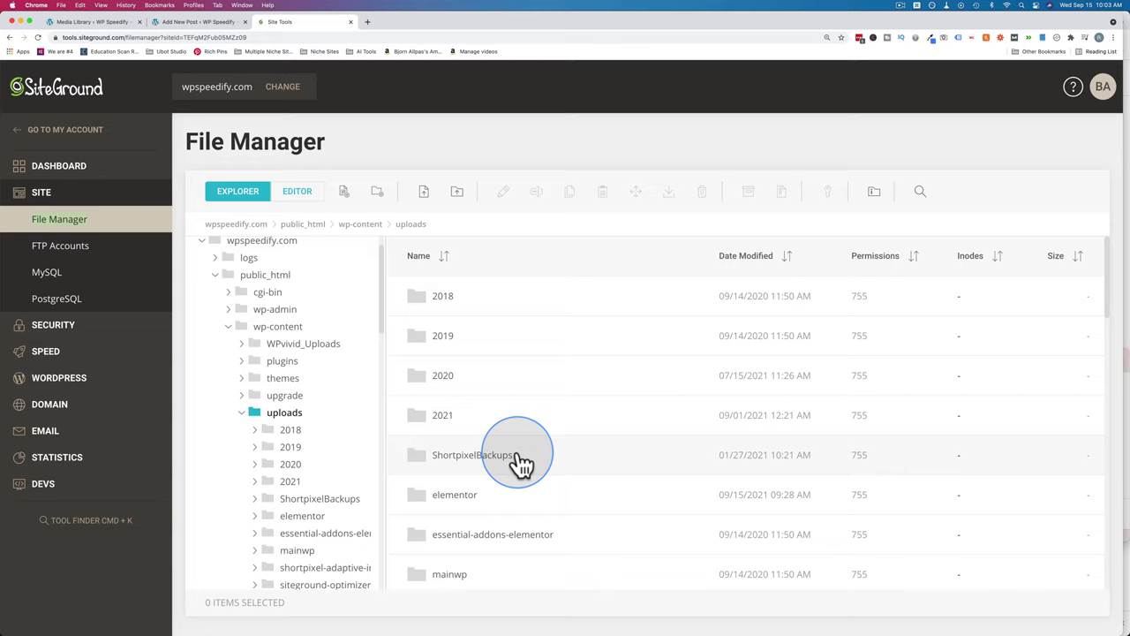
Step: Create a folder named manual_uploads inside the uploads folder and open it
{"action": "left_click", "coordinate": [377, 191]}
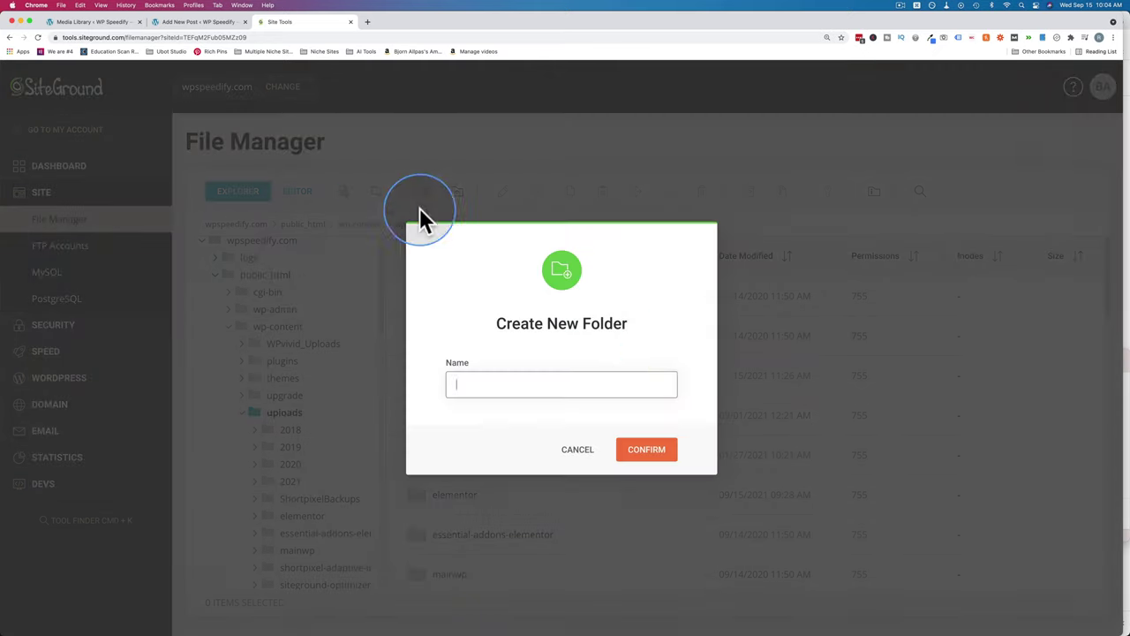
{"action": "type", "text": "manual_uploads"}
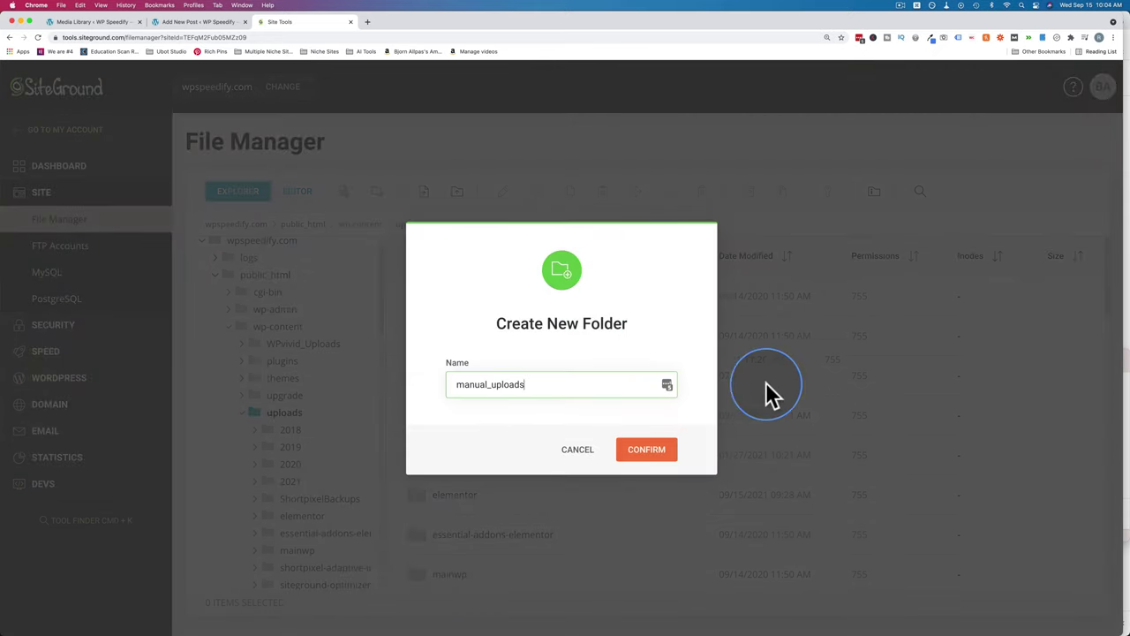
{"action": "left_click", "coordinate": [651, 454]}
{"action": "scroll", "coordinate": [525, 450], "scroll_direction": "down", "scroll_amount": 4}
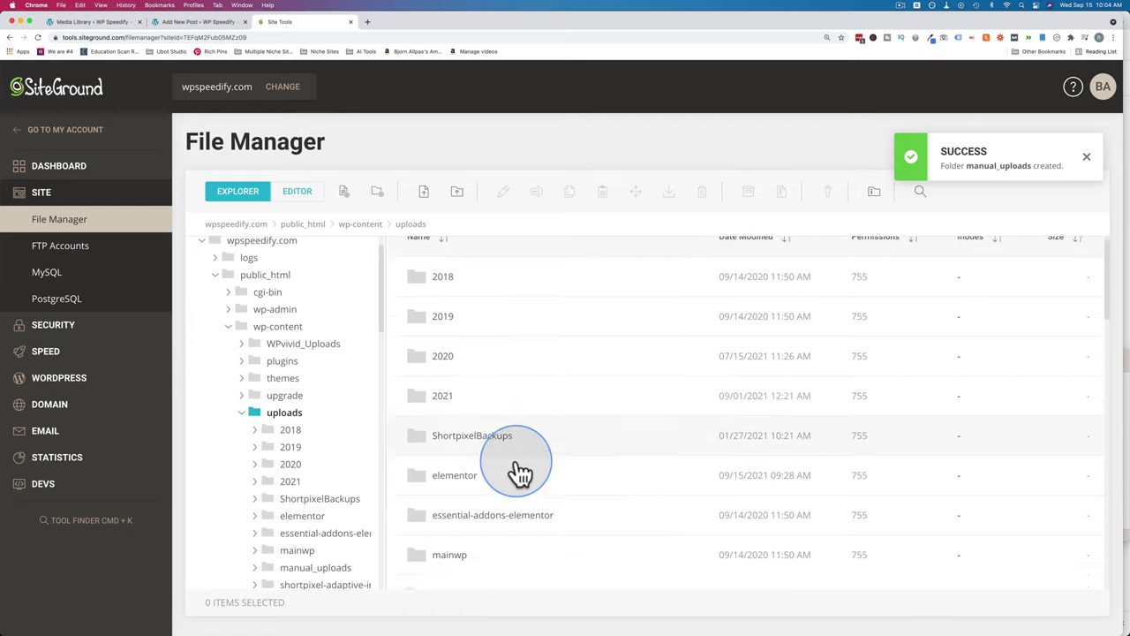
{"action": "double_click", "coordinate": [477, 521]}
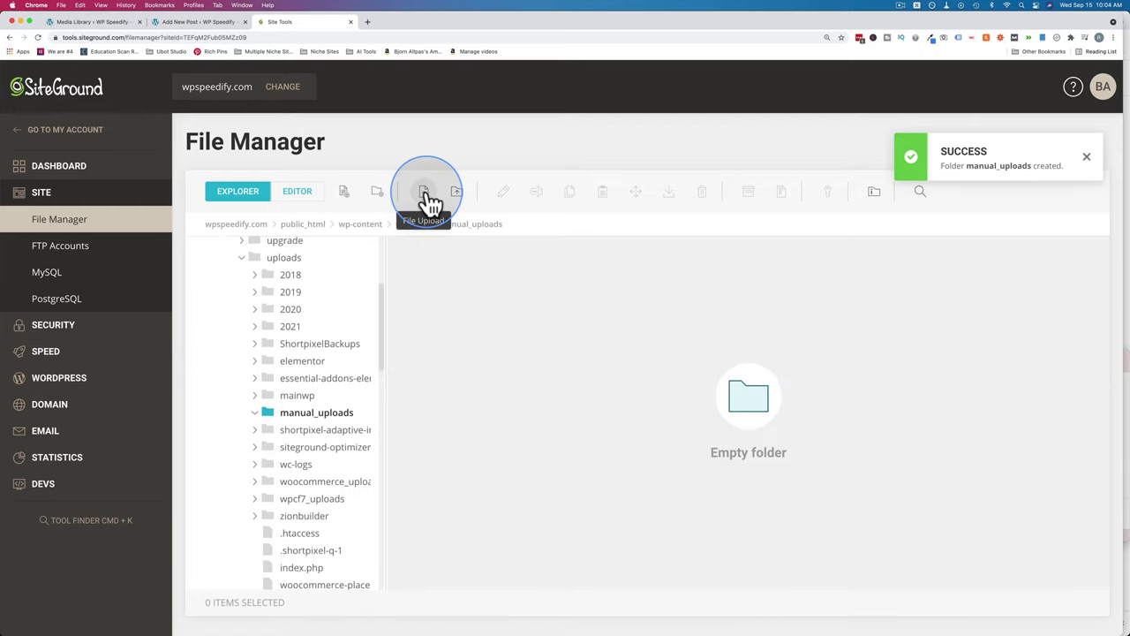
Step: Upload the blank document from the Disallowed File Type folder into manual_uploads, checking its extension in the file info, and select the uploaded file
{"action": "left_click", "coordinate": [427, 197]}
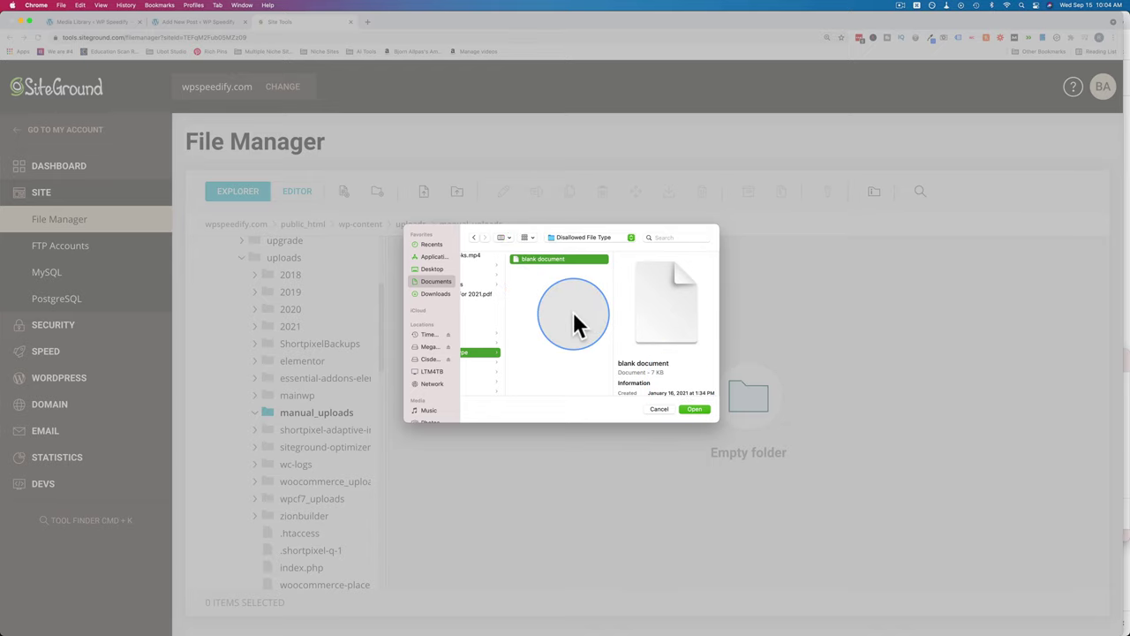
{"action": "scroll", "coordinate": [622, 335], "scroll_direction": "down", "scroll_amount": 3}
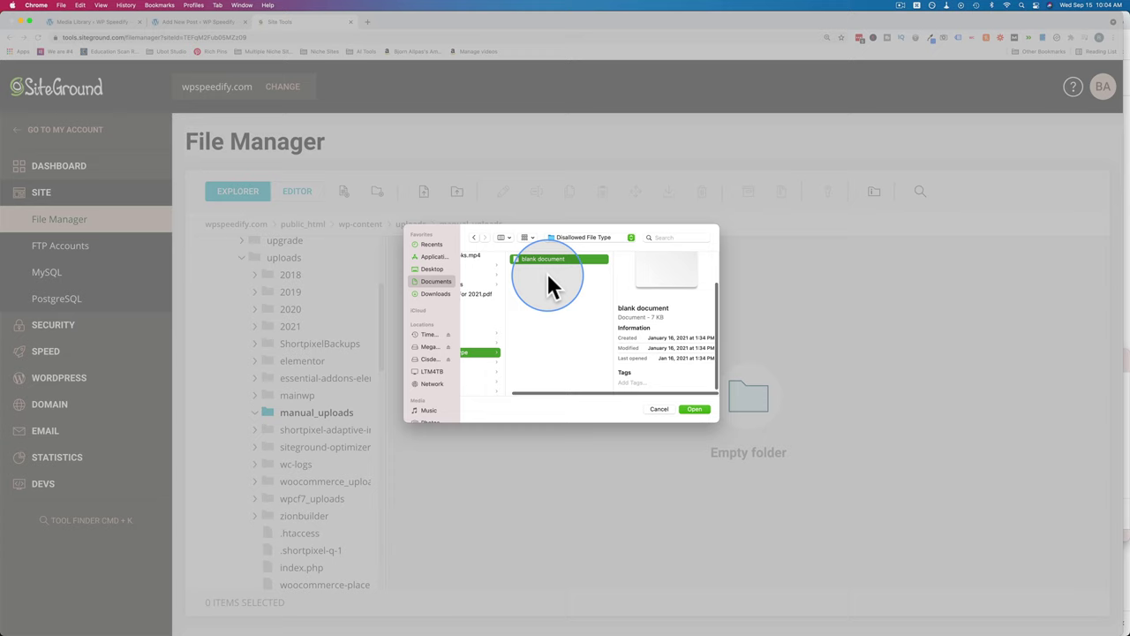
{"action": "key", "text": "super+i"}
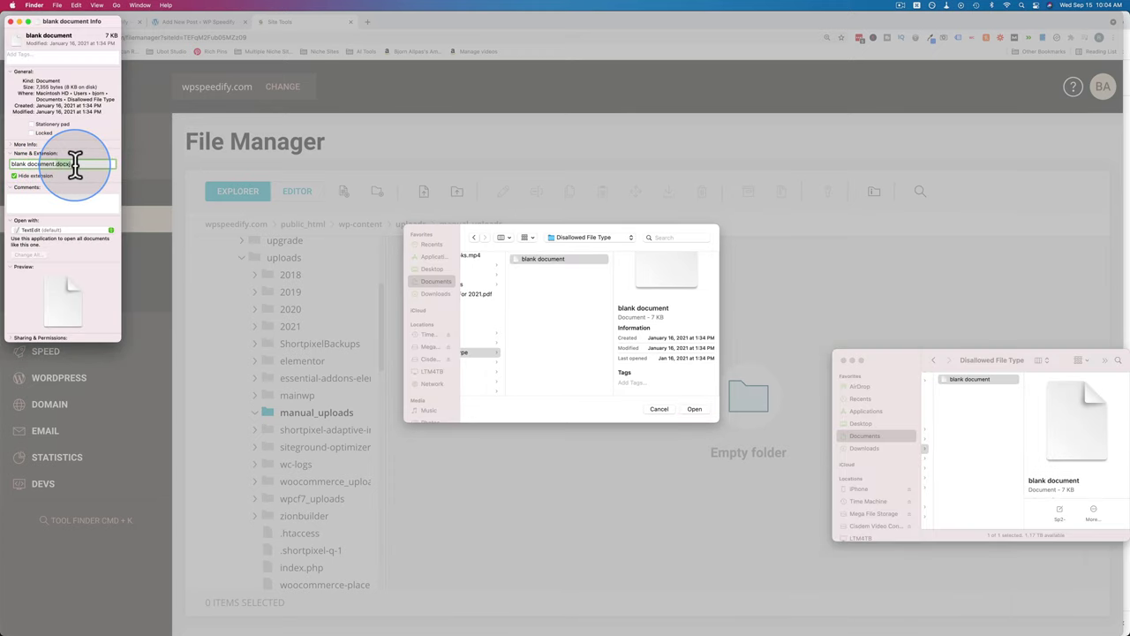
{"action": "left_click", "coordinate": [8, 21]}
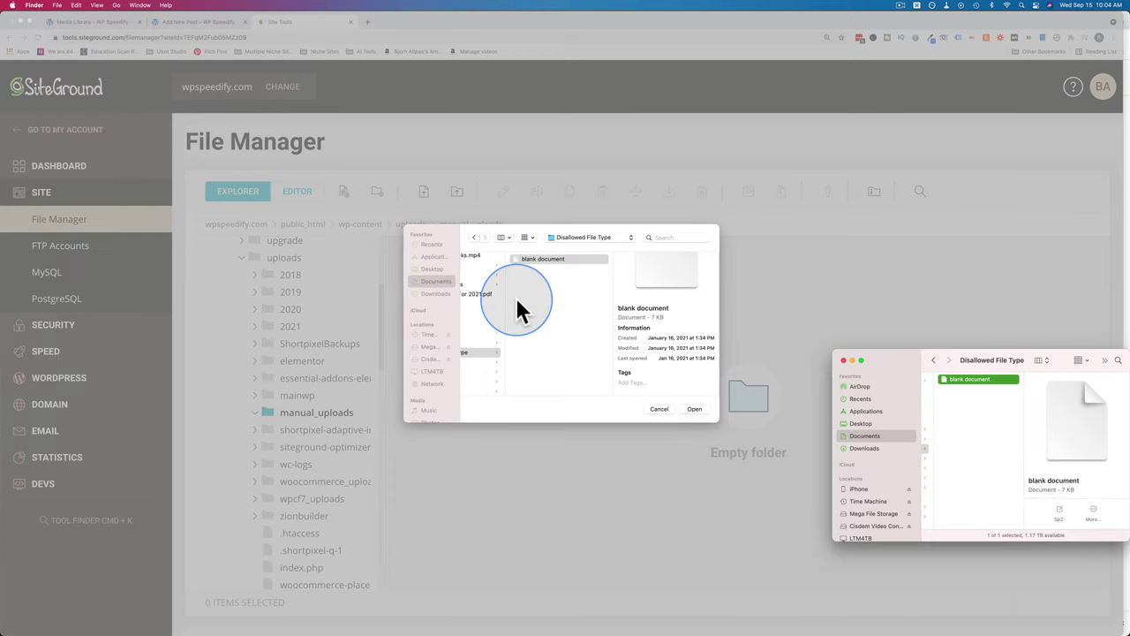
{"action": "left_click", "coordinate": [514, 258]}
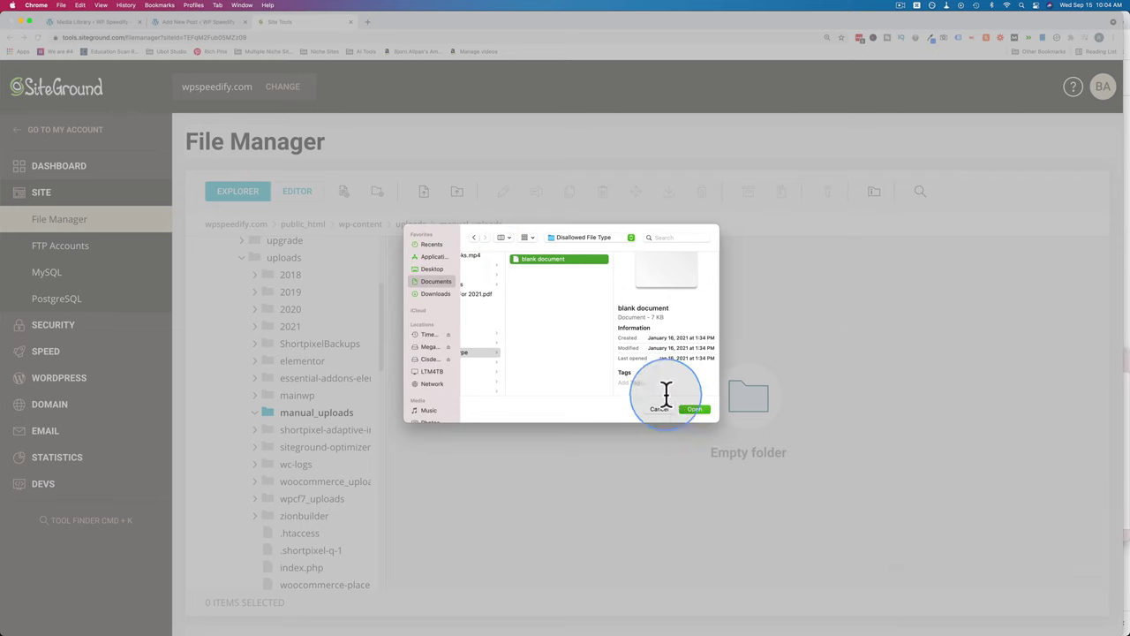
{"action": "left_click", "coordinate": [694, 409]}
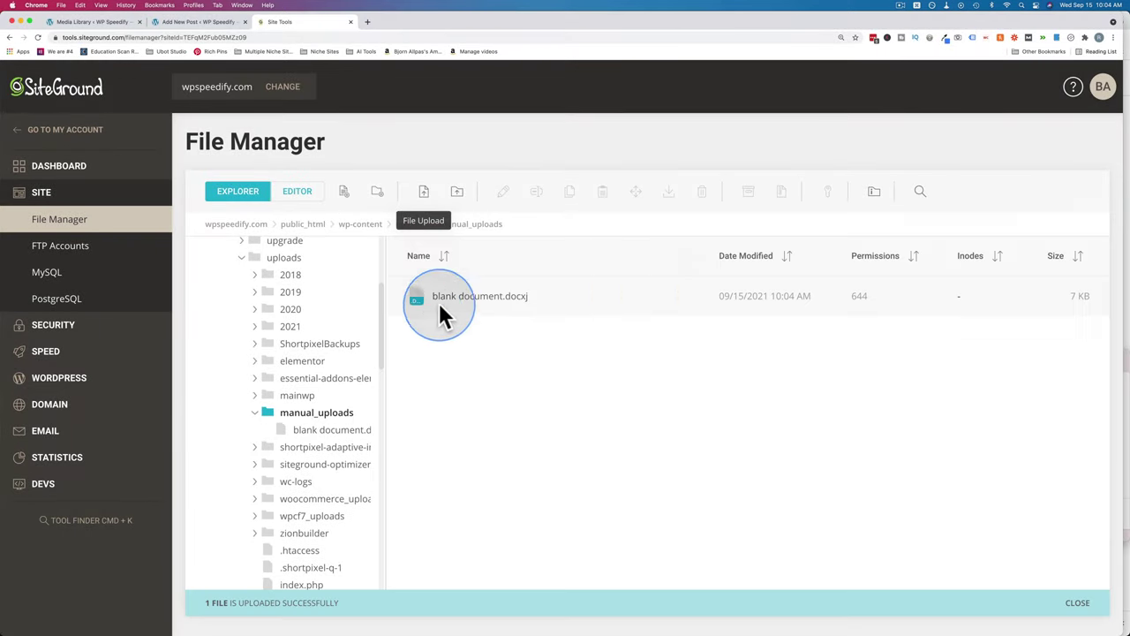
{"action": "left_click", "coordinate": [572, 305]}
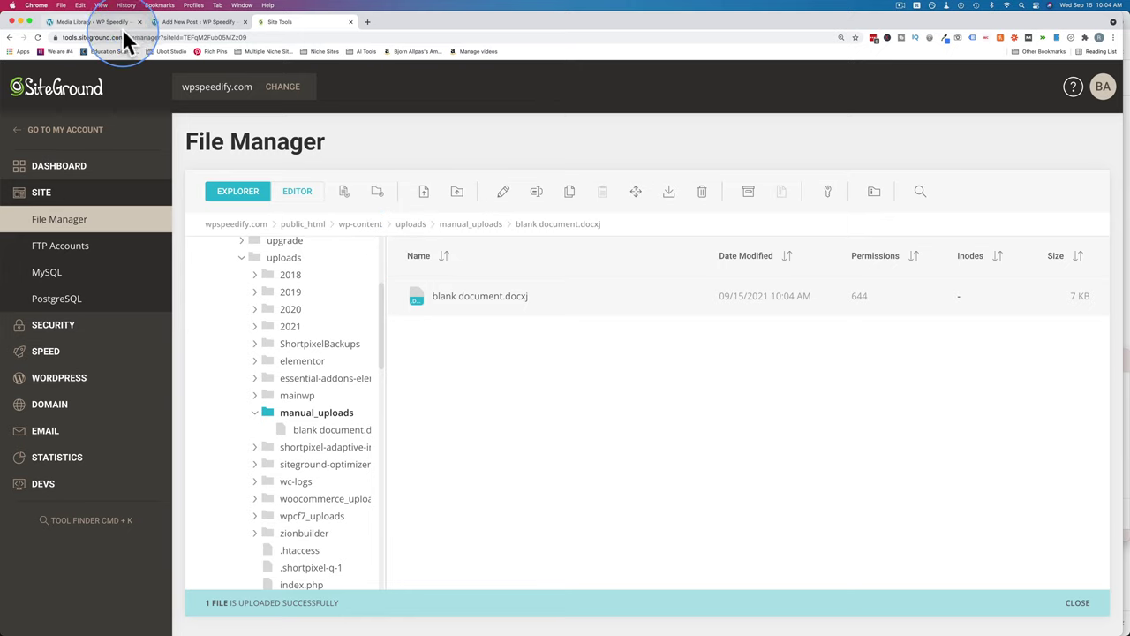
Step: Copy the wpspeedify.com base address from the draft post's URL and return to the File Manager
{"action": "left_click", "coordinate": [168, 22]}
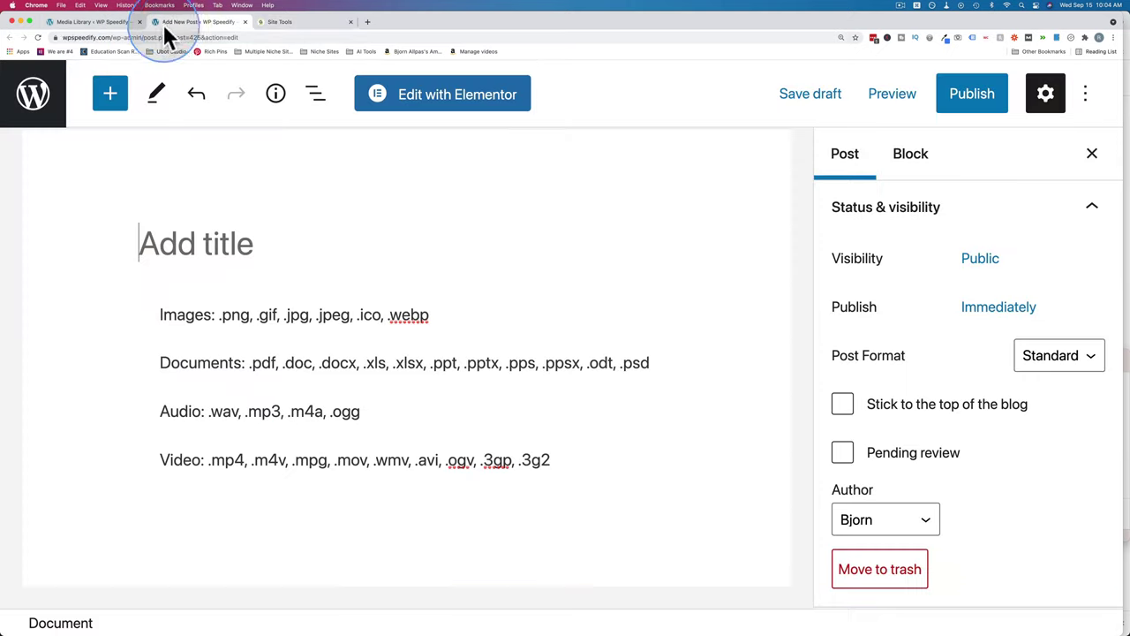
{"action": "left_click", "coordinate": [113, 37]}
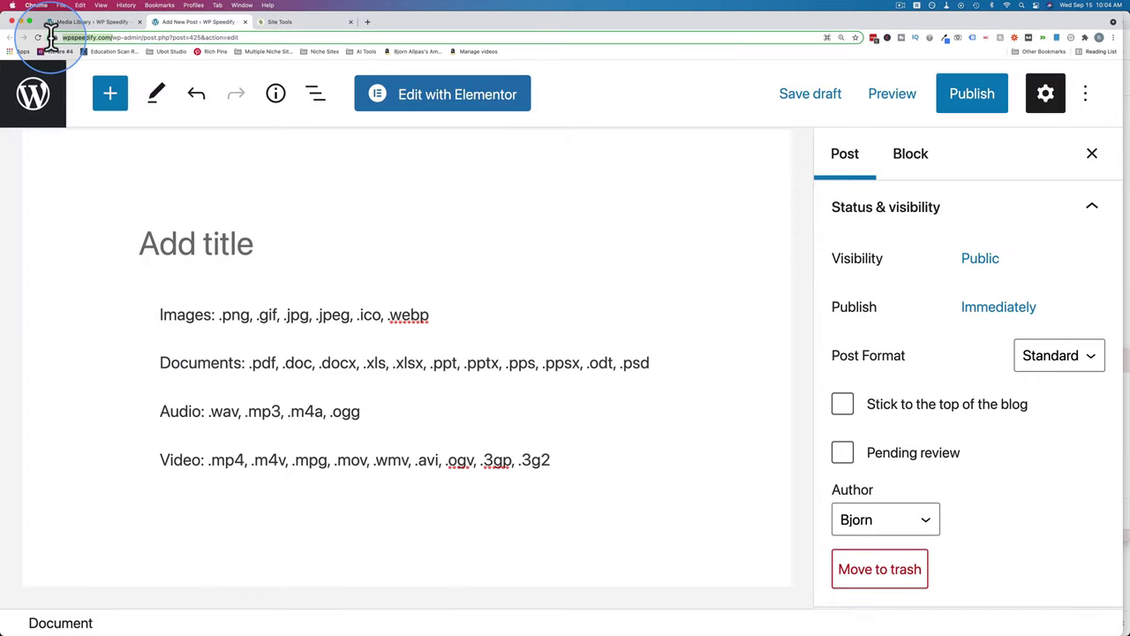
{"action": "left_click", "coordinate": [334, 24]}
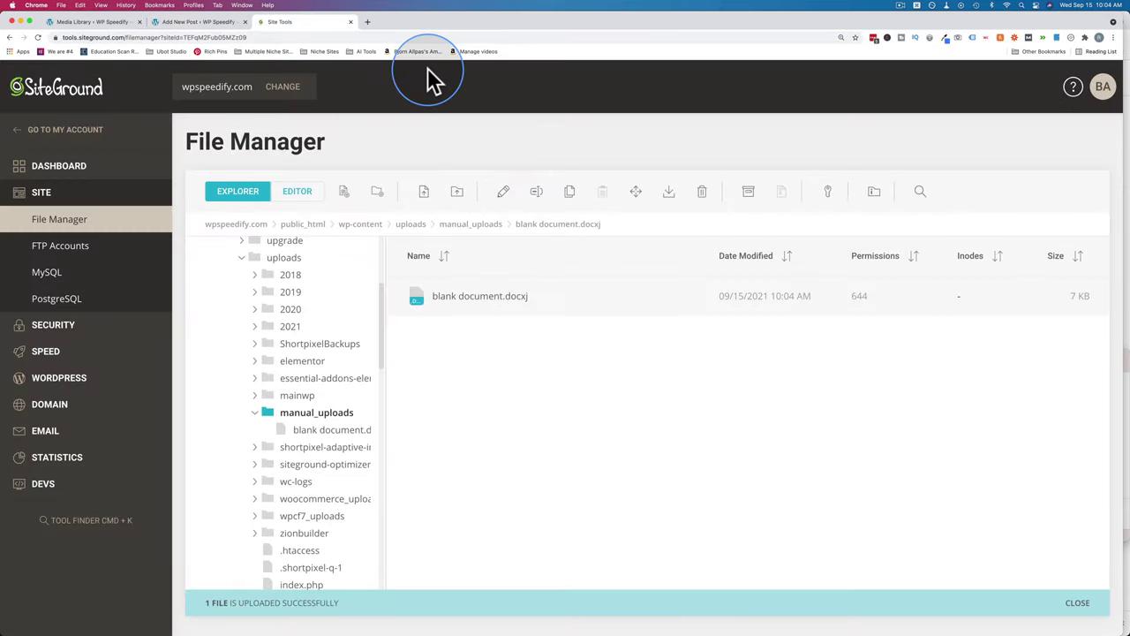
{"action": "key", "text": "super+t"}
{"action": "type", "text": "https://www.wpspeedify.com/"}
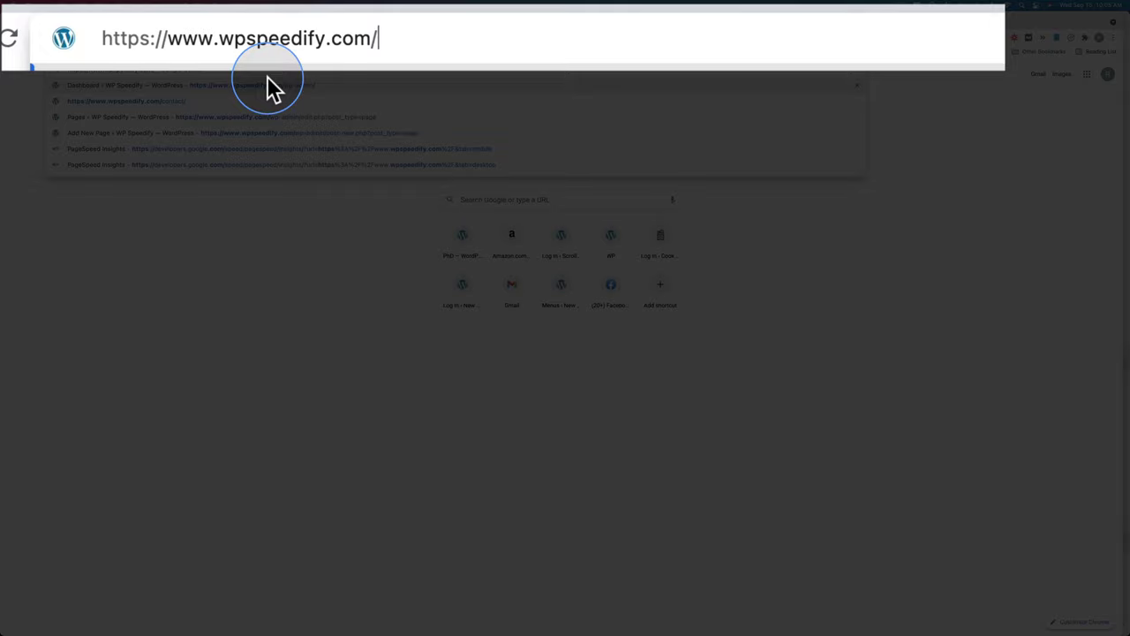
{"action": "type", "text": "wp-content-"}
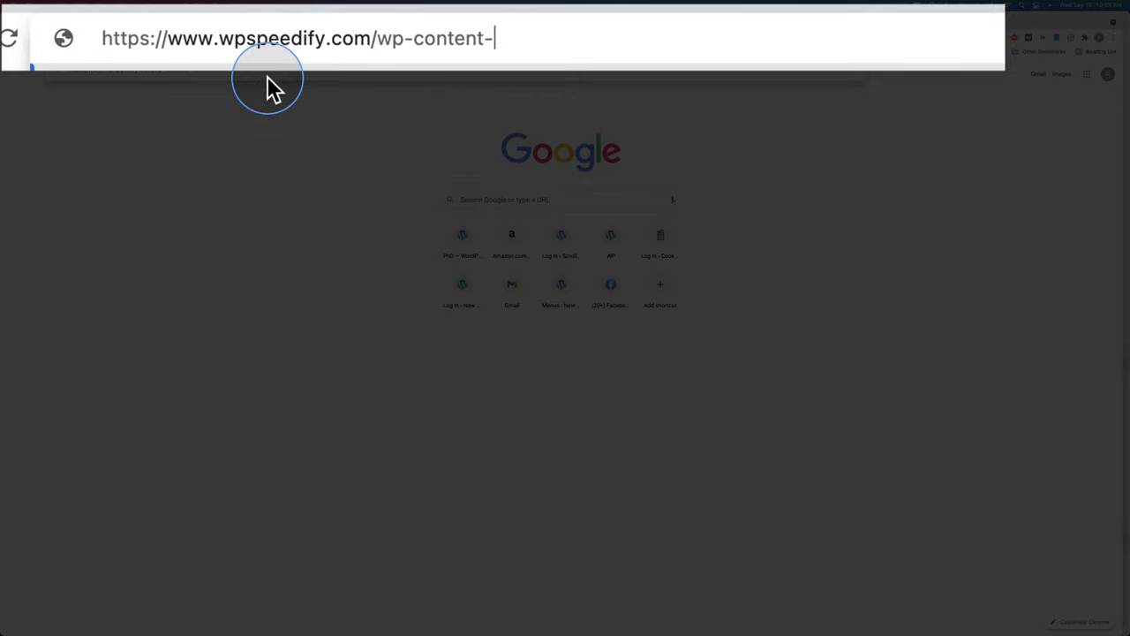
{"action": "key", "text": "BackSpace"}
{"action": "type", "text": "/uploads/man"}
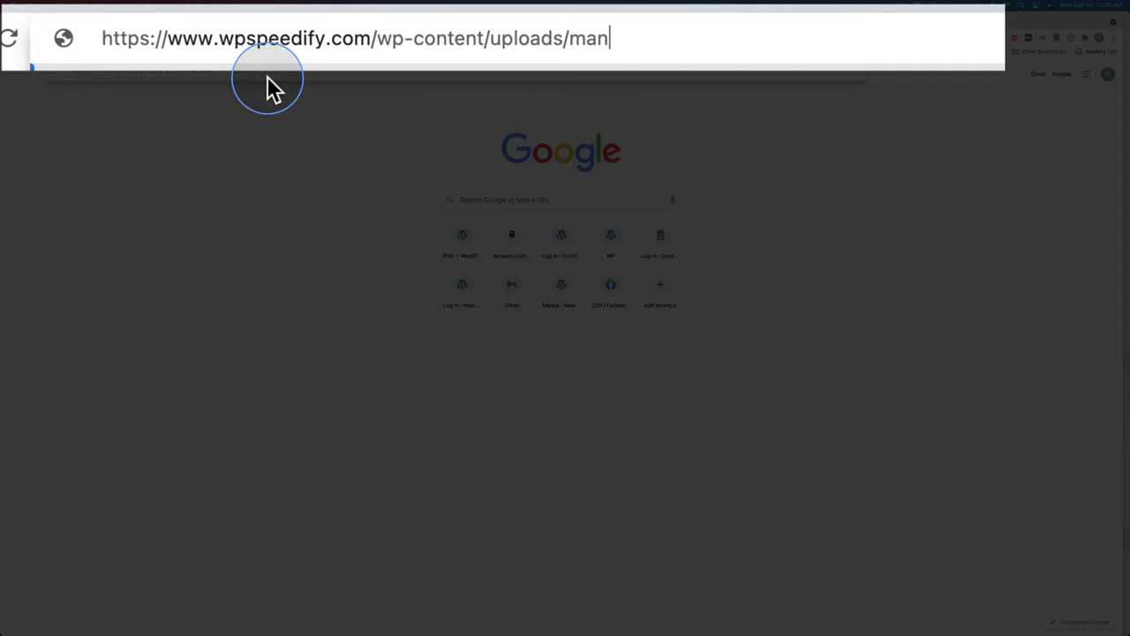
{"action": "type", "text": "ual_uploads"}
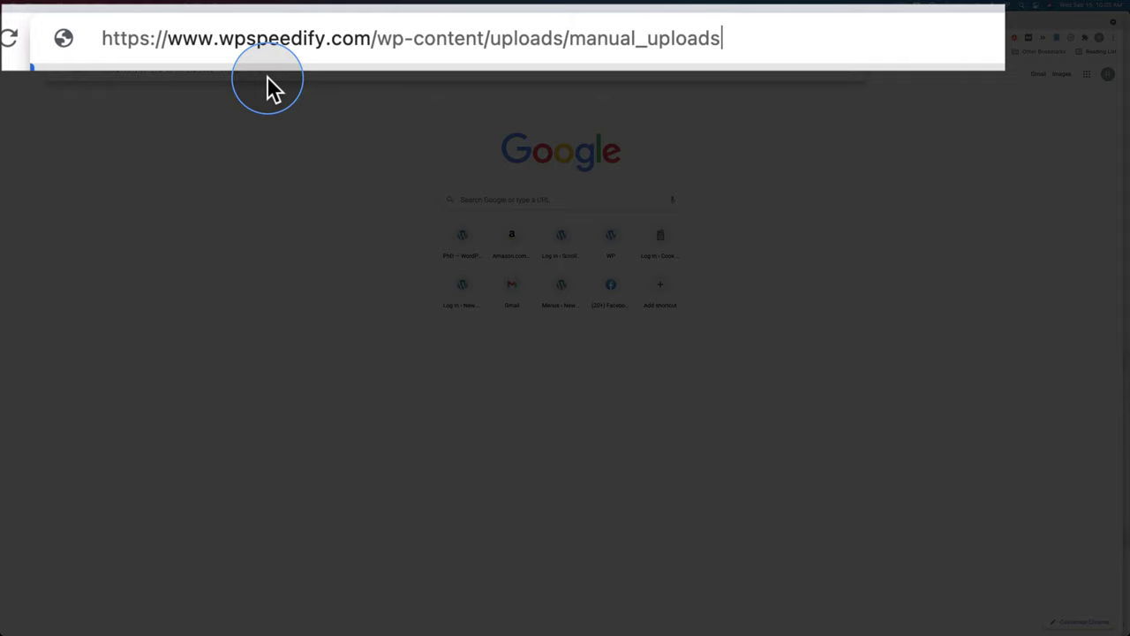
{"action": "type", "text": "/blank%20do"}
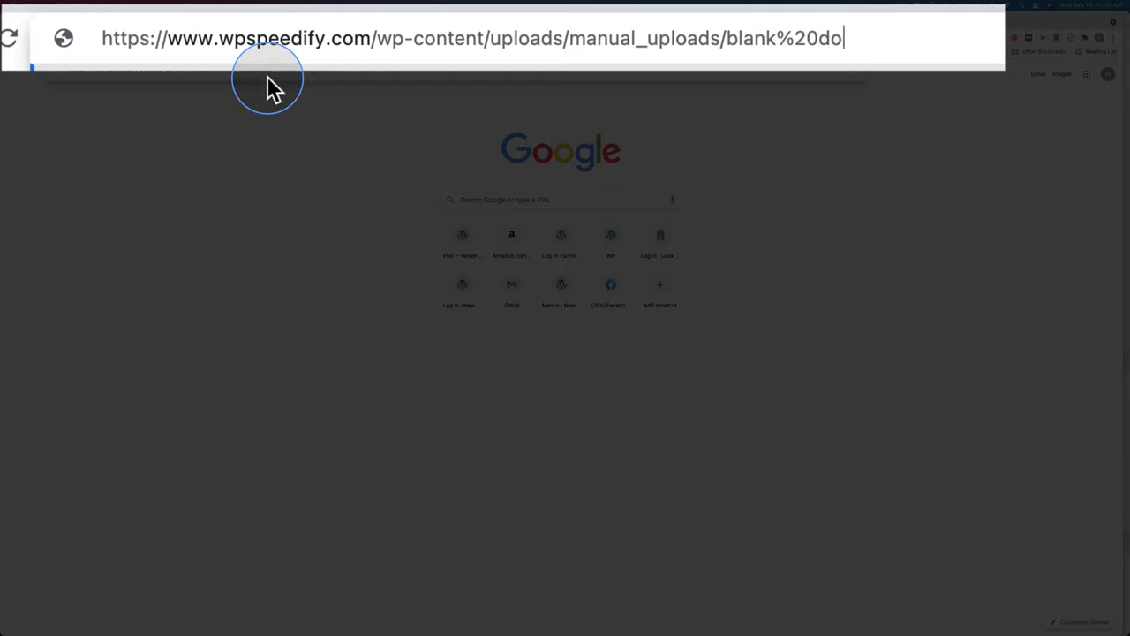
{"action": "type", "text": "cument.doc"}
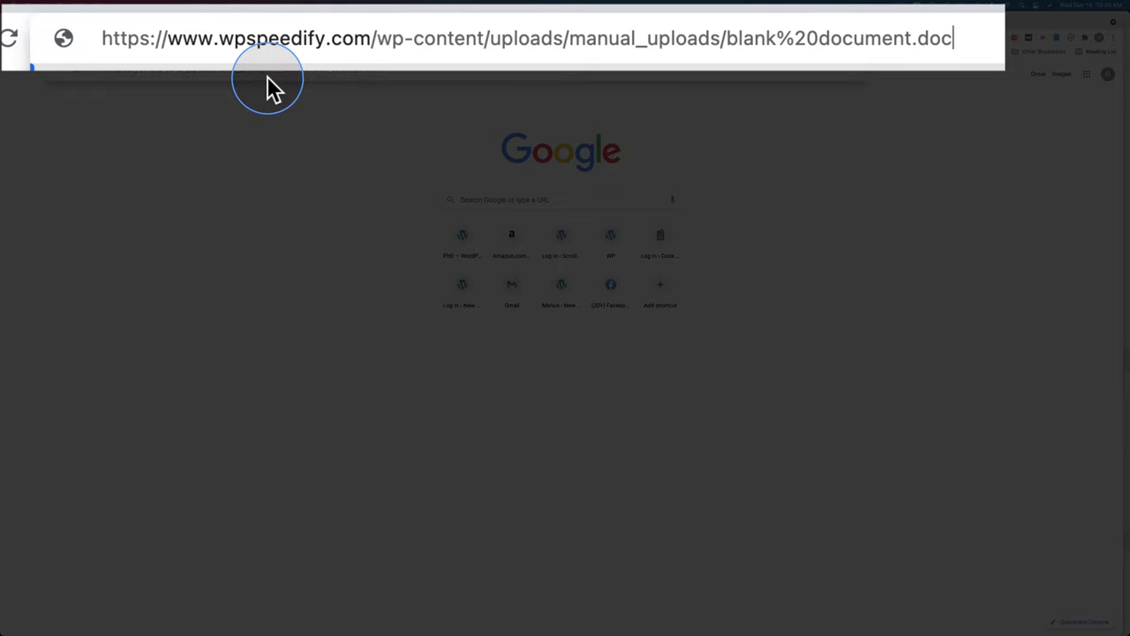
{"action": "key", "text": "BackSpace"}
{"action": "type", "text": "xj"}
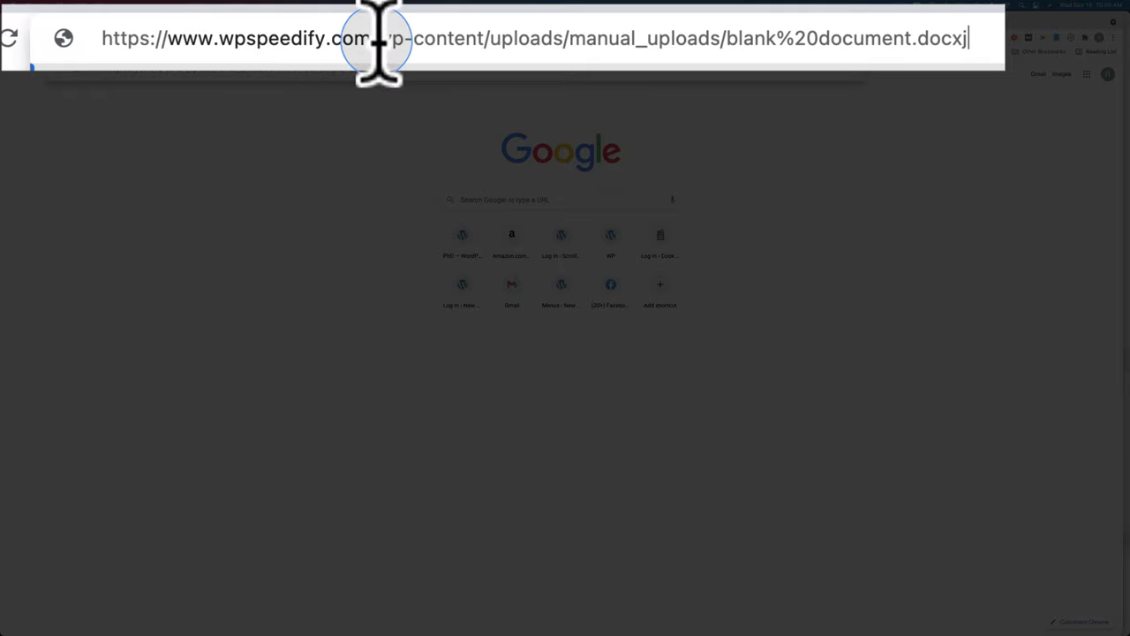
Step: Compare the folder path and the %20 space code in the entered address with the file's location in the File Manager
{"action": "left_click_drag", "start_coordinate": [373, 38], "coordinate": [711, 38]}
{"action": "key", "text": "ctrl+shift+Tab"}
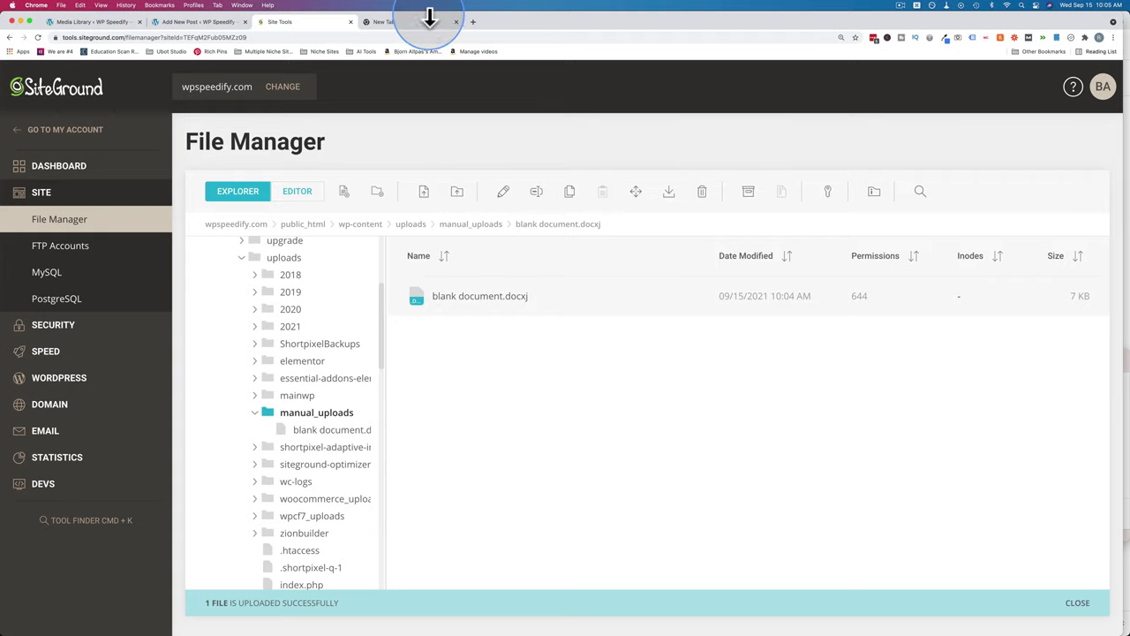
{"action": "left_click", "coordinate": [397, 33]}
{"action": "type", "text": "https://www.wpspeedify.com/wp-content/uploads/manual_uploads/blank%20document.docxj"}
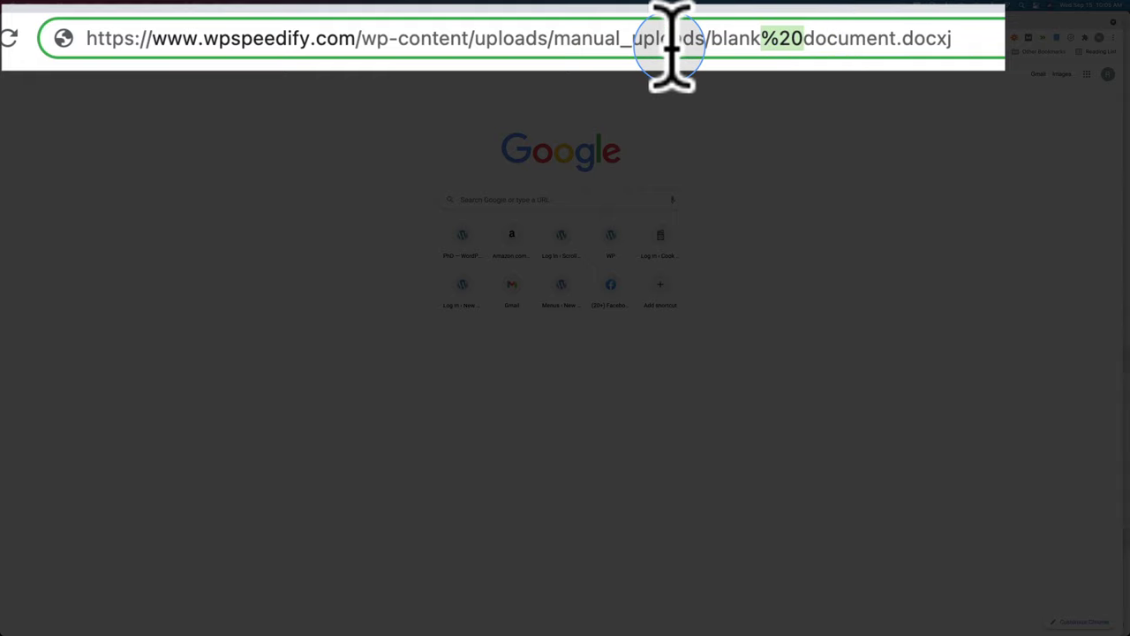
{"action": "left_click", "coordinate": [280, 32]}
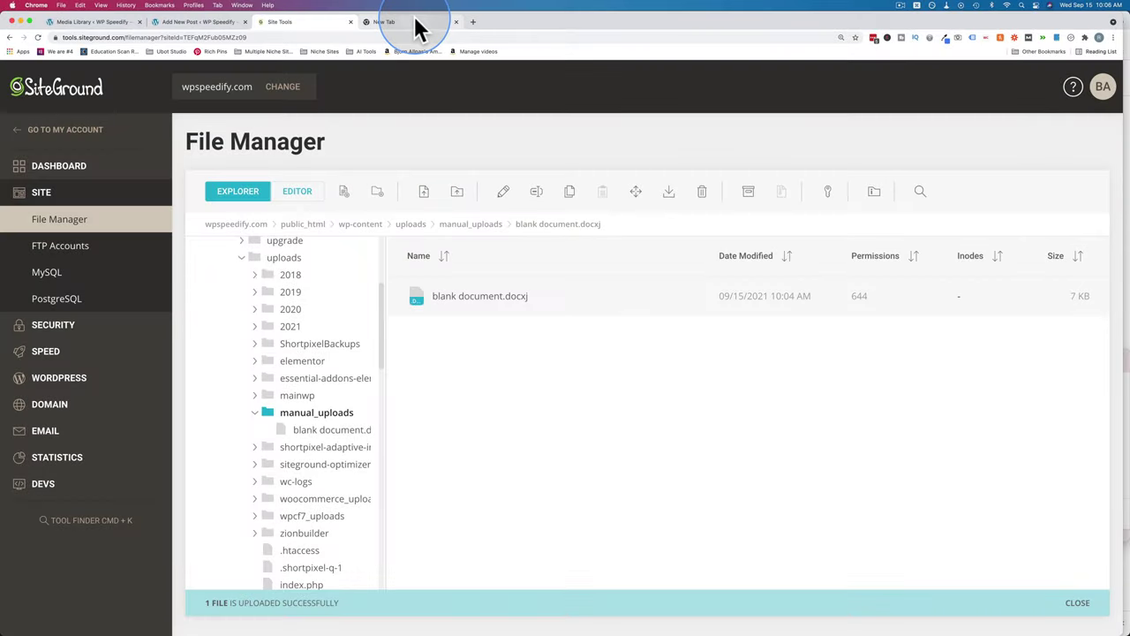
Step: Load the entered address to download the blank document, and close that browser tab
{"action": "left_click", "coordinate": [417, 27]}
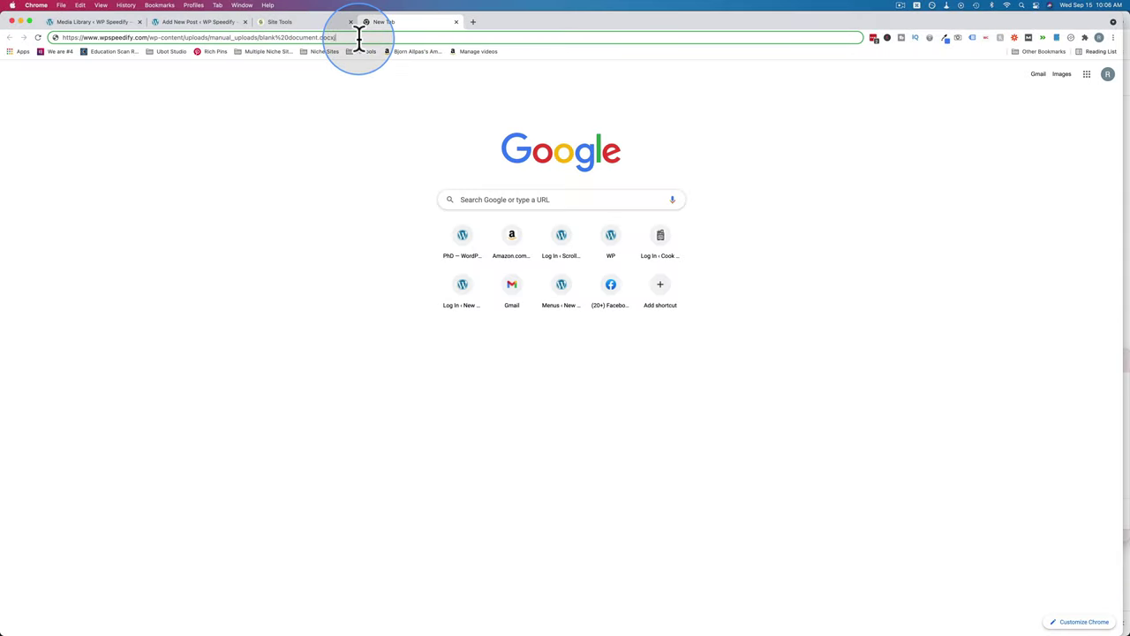
{"action": "key", "text": "Return"}
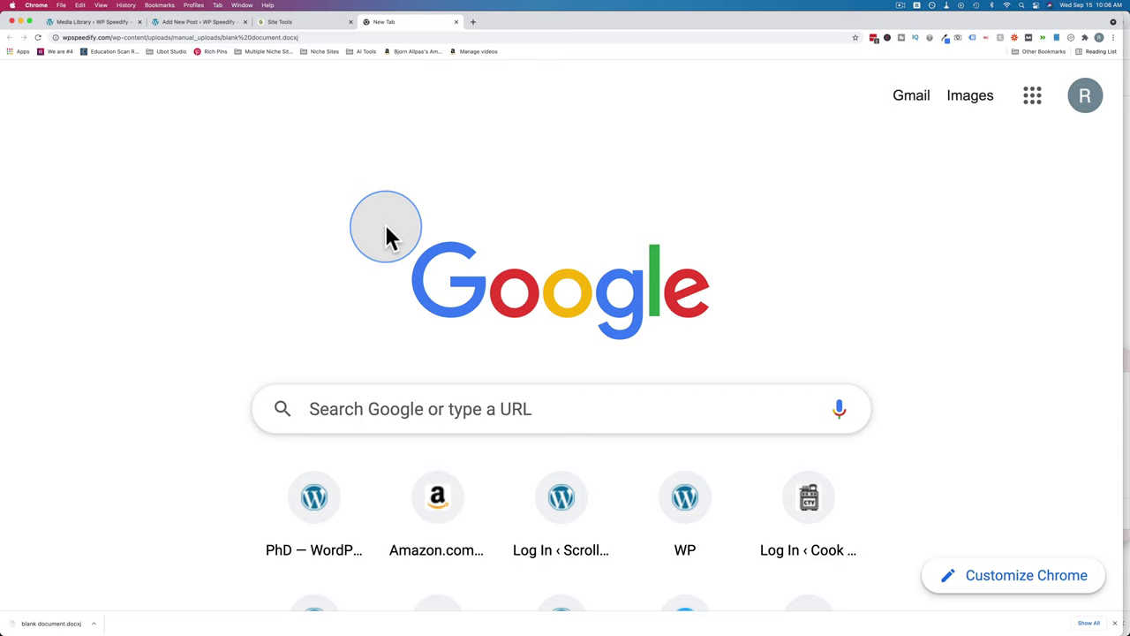
{"action": "left_click", "coordinate": [456, 21]}
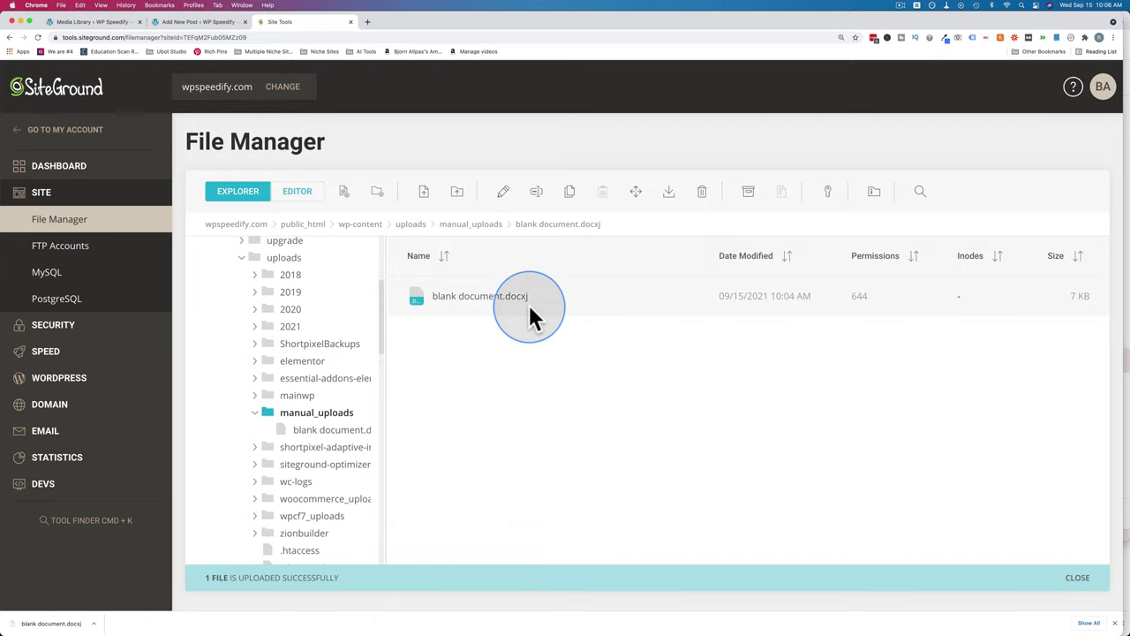
Step: Reload the WordPress Media Library and compare its files with the manual_uploads folder, finishing on the draft post
{"action": "left_click", "coordinate": [102, 20]}
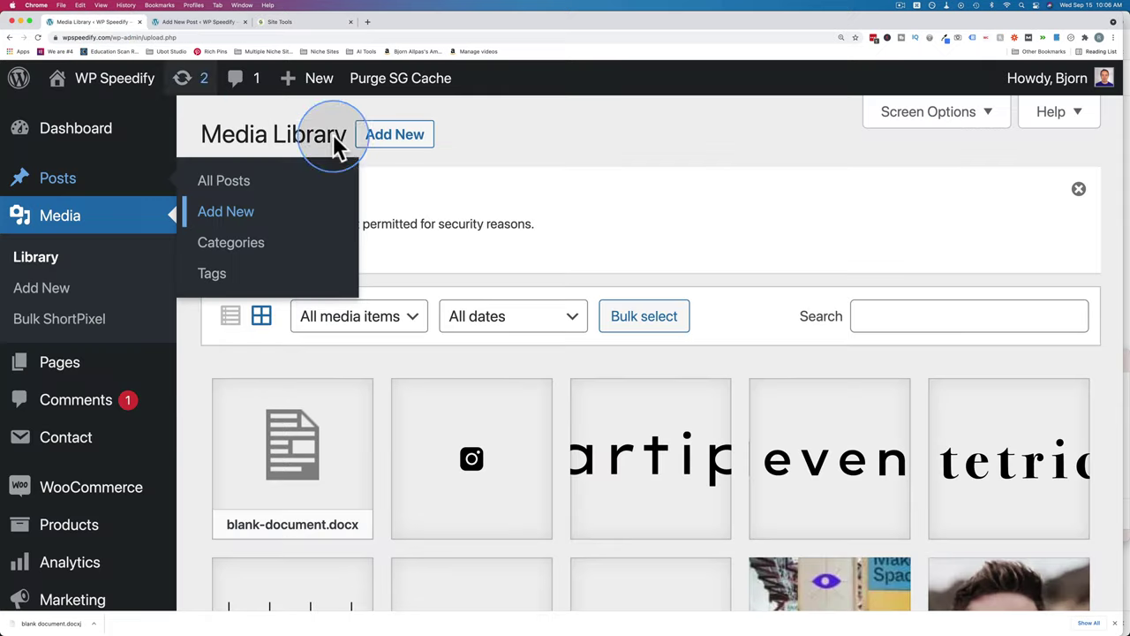
{"action": "left_click", "coordinate": [39, 38]}
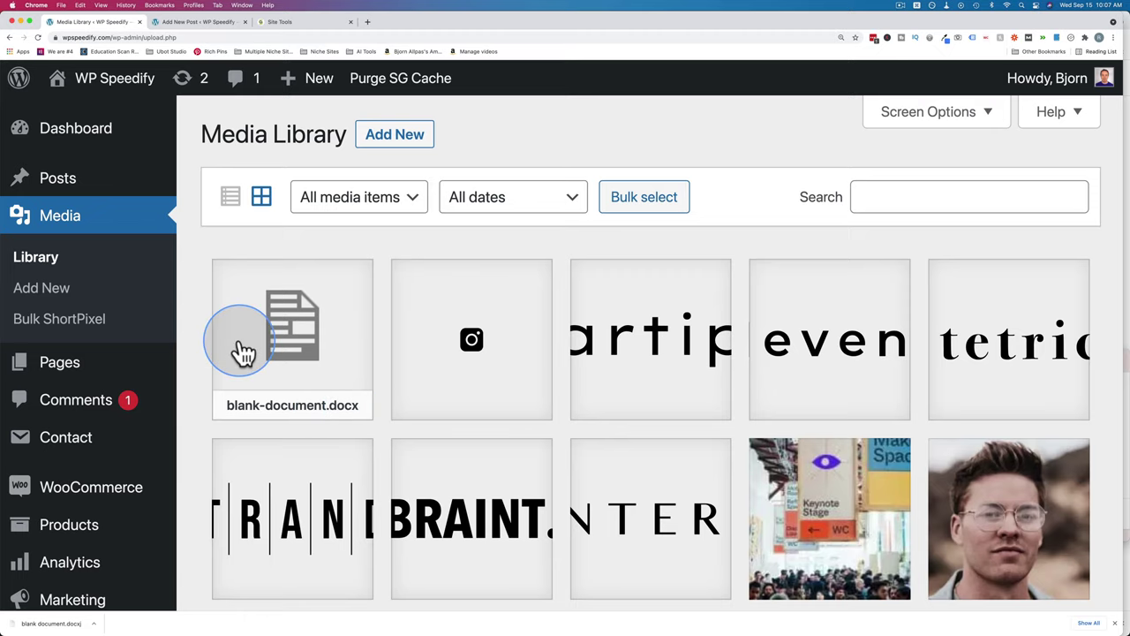
{"action": "left_click", "coordinate": [270, 22]}
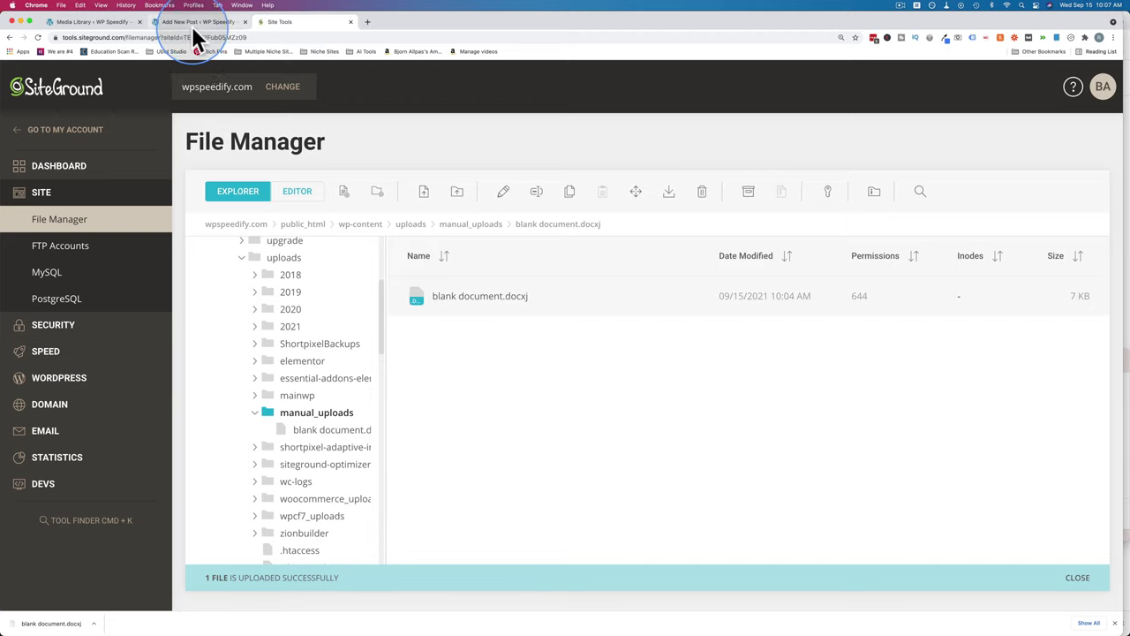
{"action": "left_click", "coordinate": [108, 25]}
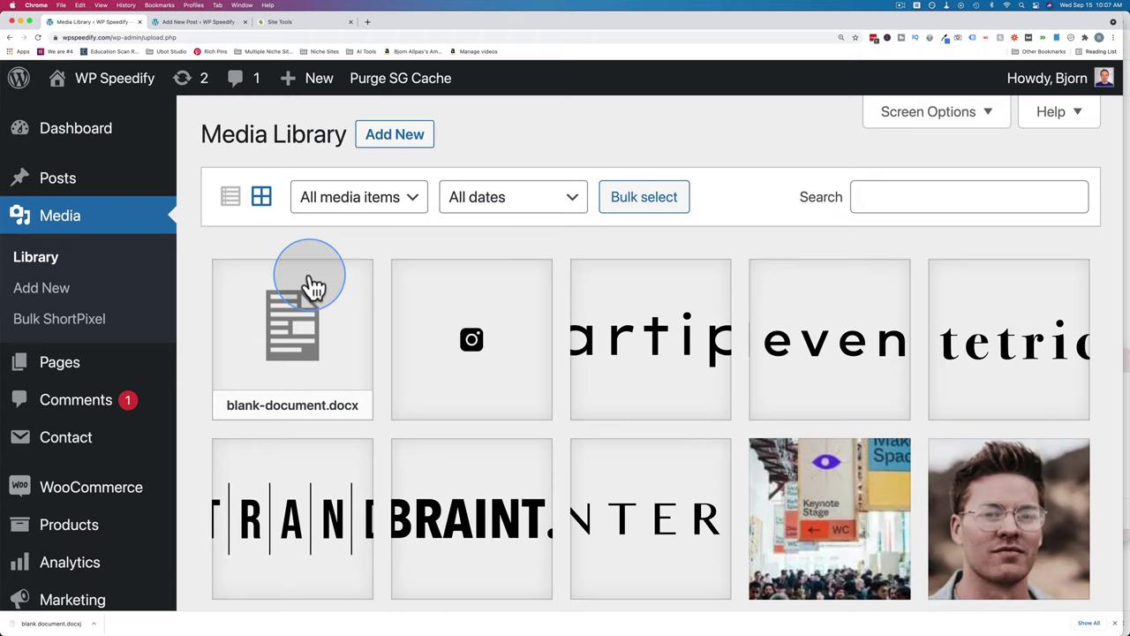
{"action": "left_click", "coordinate": [203, 22]}
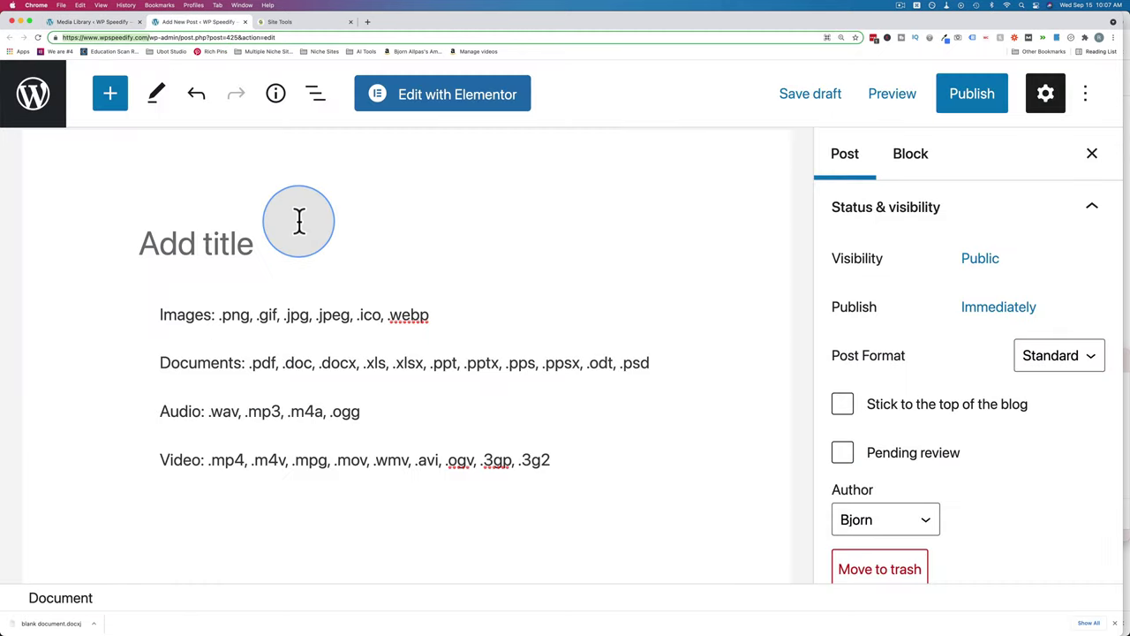
Step: From the Media Library page, go to the Add Plugins page and search the plugin directory for "file upload types"
{"action": "left_click", "coordinate": [97, 23]}
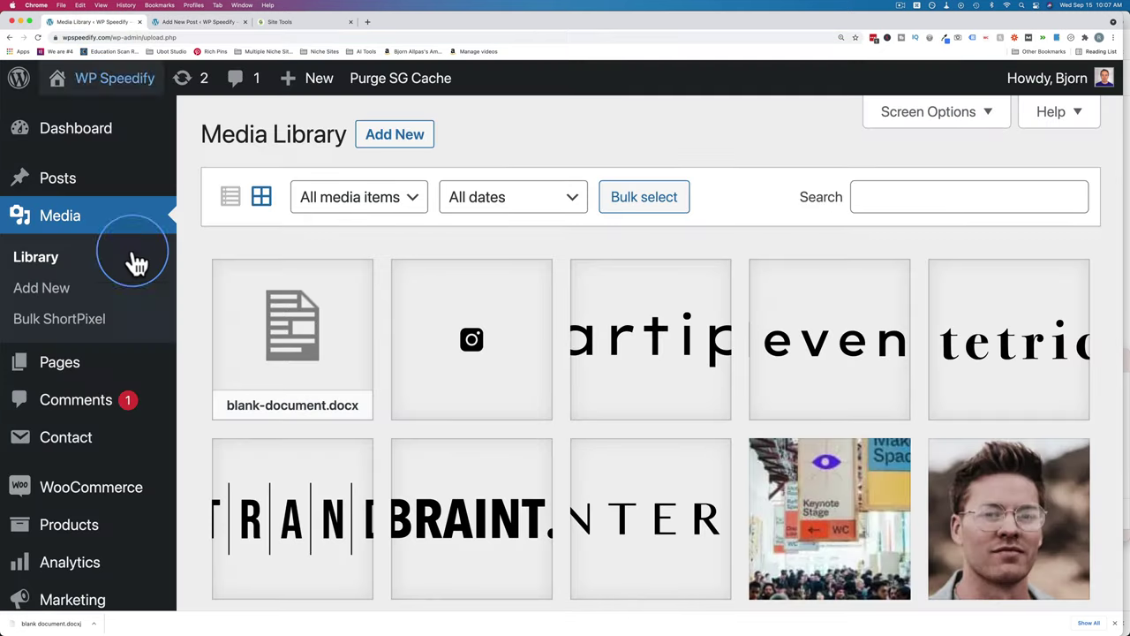
{"action": "scroll", "coordinate": [91, 327], "scroll_direction": "down", "scroll_amount": 1}
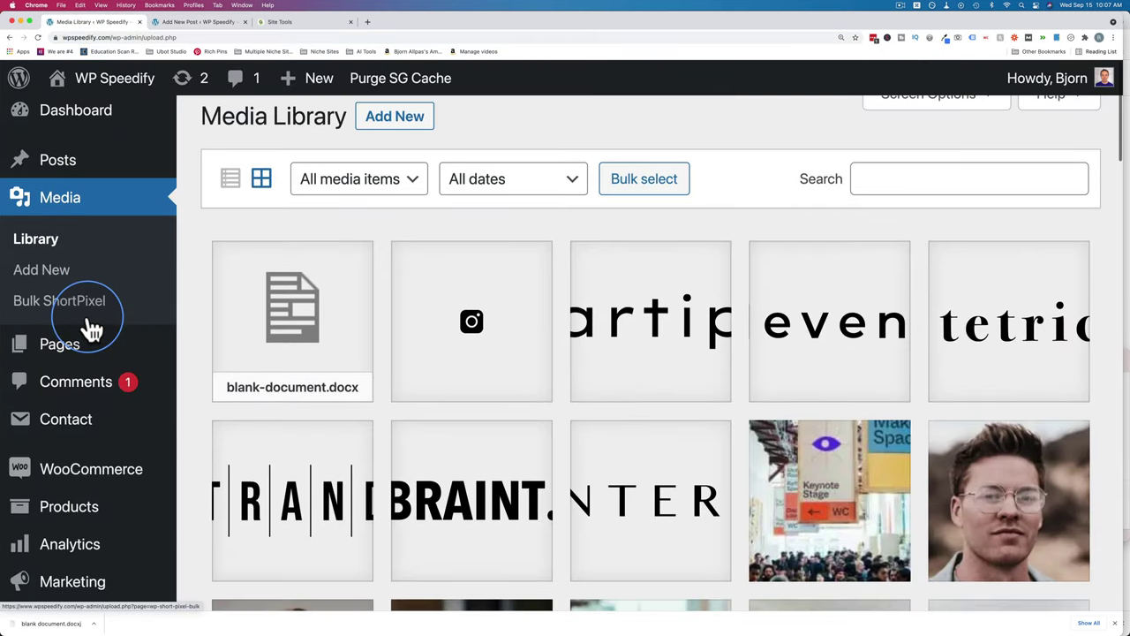
{"action": "key", "text": "super+minus"}
{"action": "key", "text": "super+minus"}
{"action": "key", "text": "super+minus"}
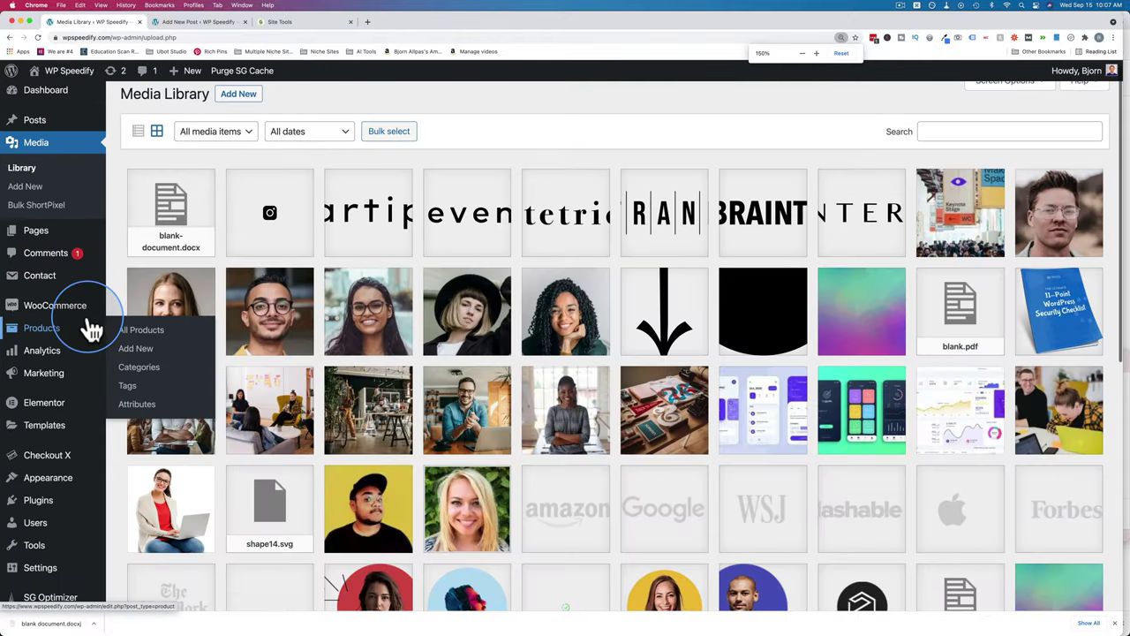
{"action": "scroll", "coordinate": [95, 303], "scroll_direction": "down", "scroll_amount": 2}
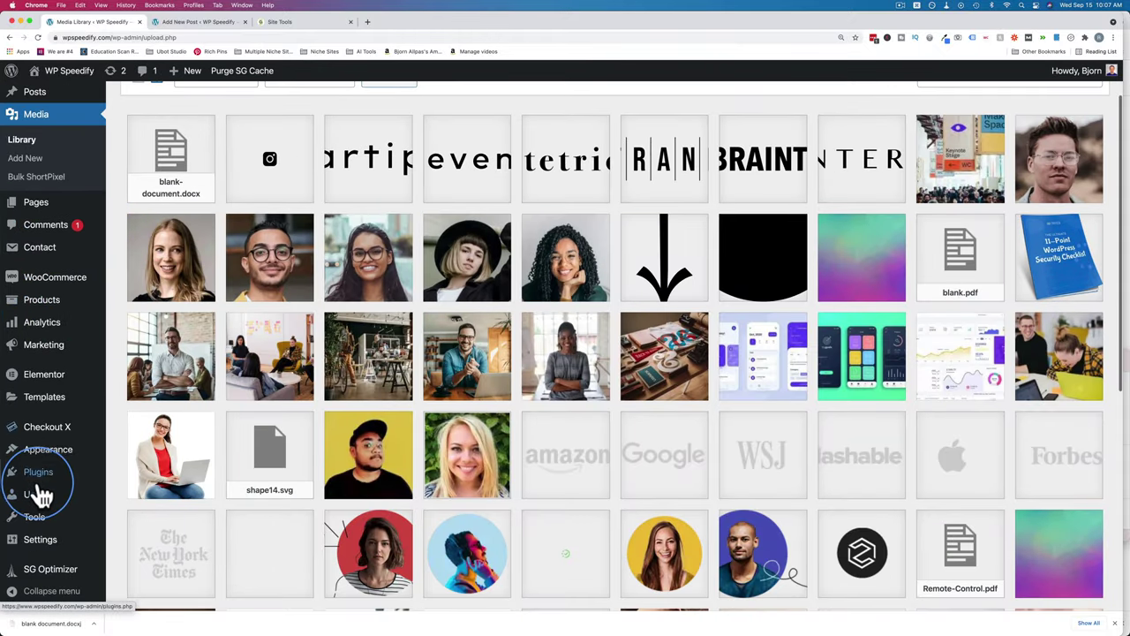
{"action": "left_click", "coordinate": [137, 492]}
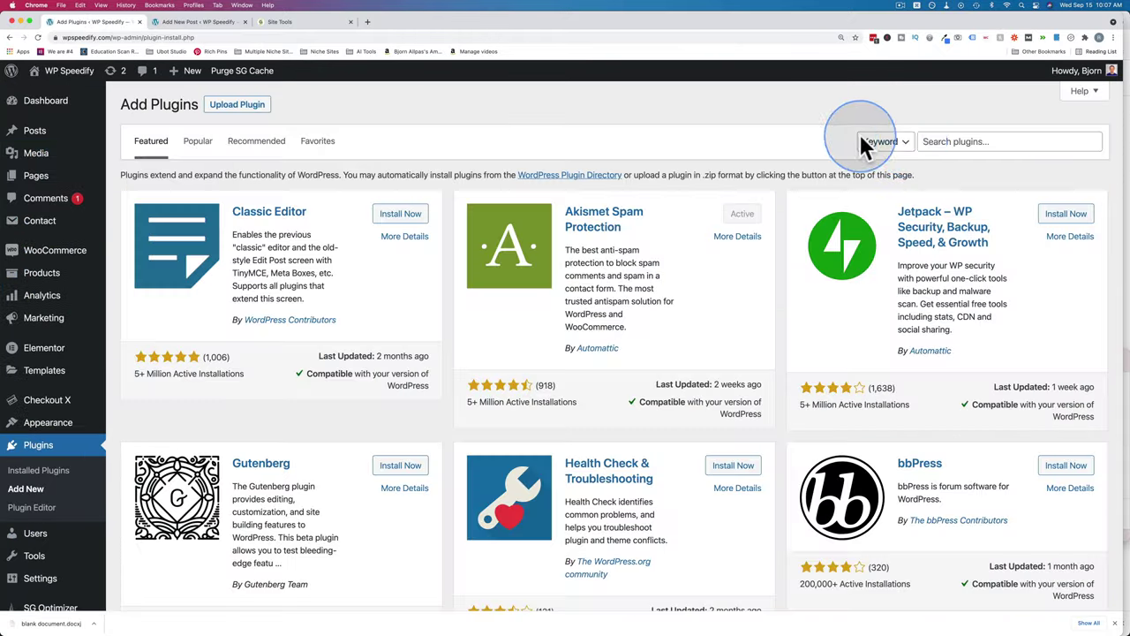
{"action": "left_click", "coordinate": [943, 141]}
{"action": "type", "text": "file upload types"}
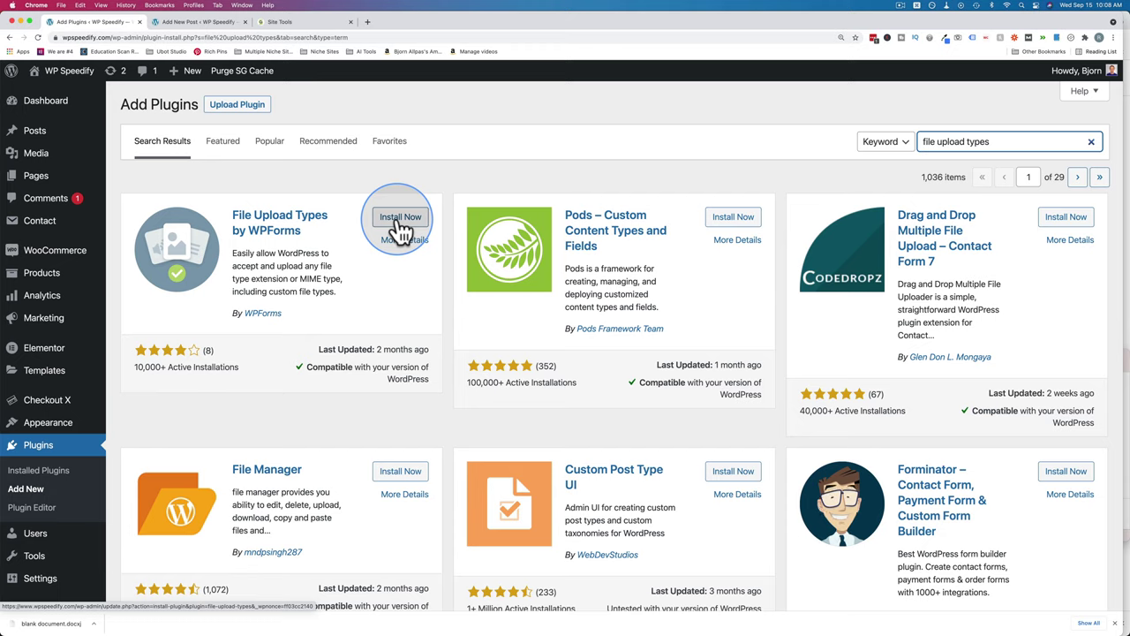
Step: Install and activate the File Upload Types by WPForms plugin, and open its settings page
{"action": "left_click", "coordinate": [399, 226]}
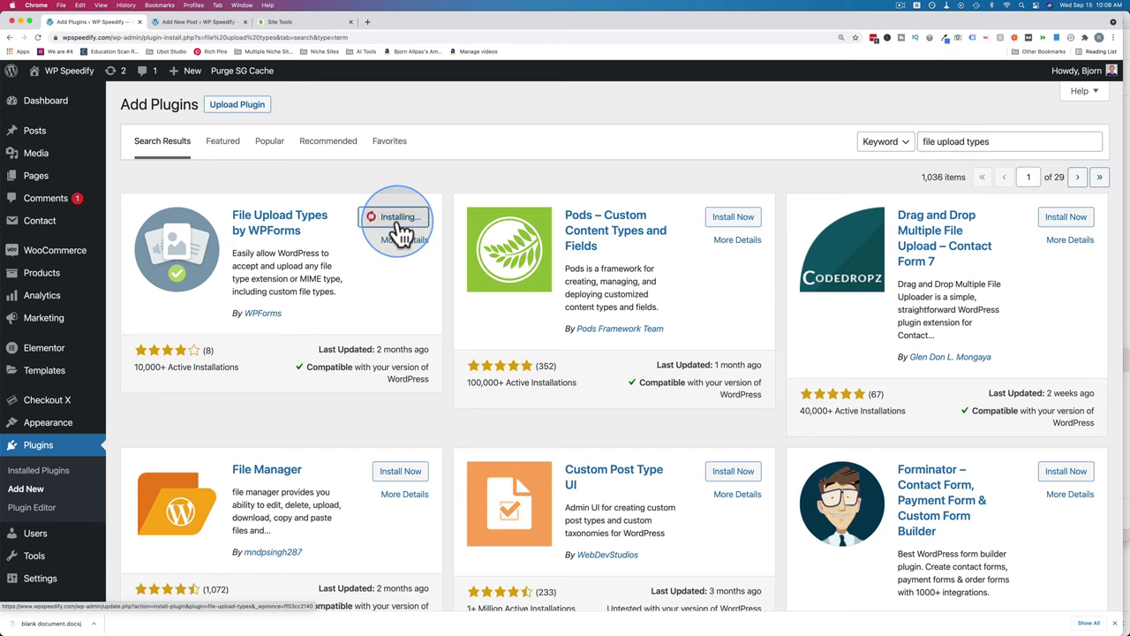
{"action": "left_click", "coordinate": [405, 228]}
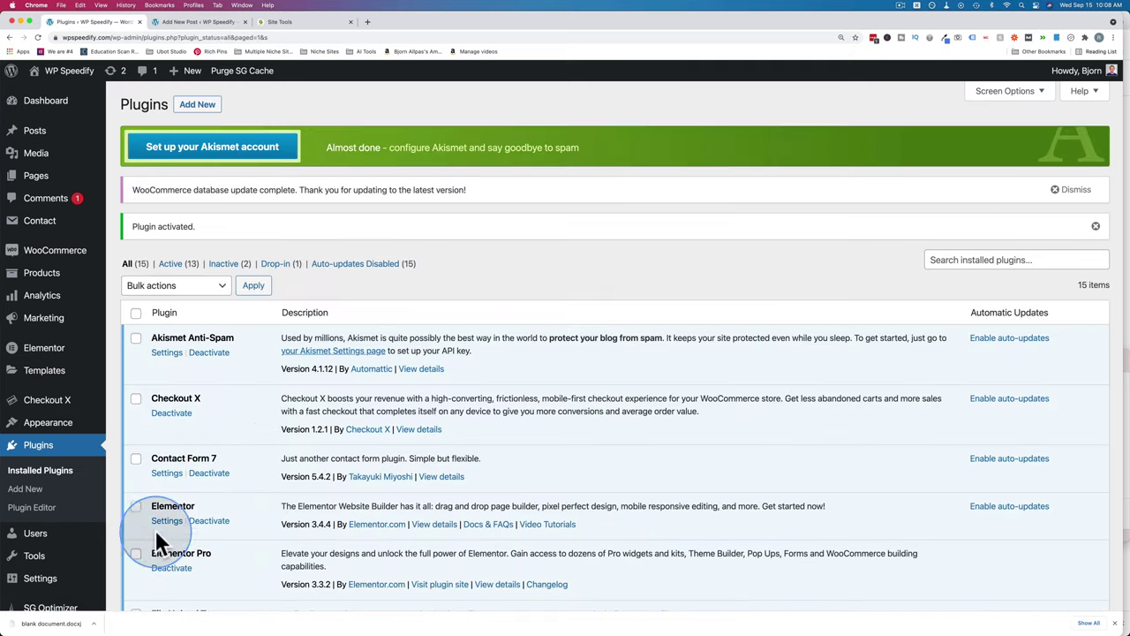
{"action": "mouse_move", "coordinate": [60, 579]}
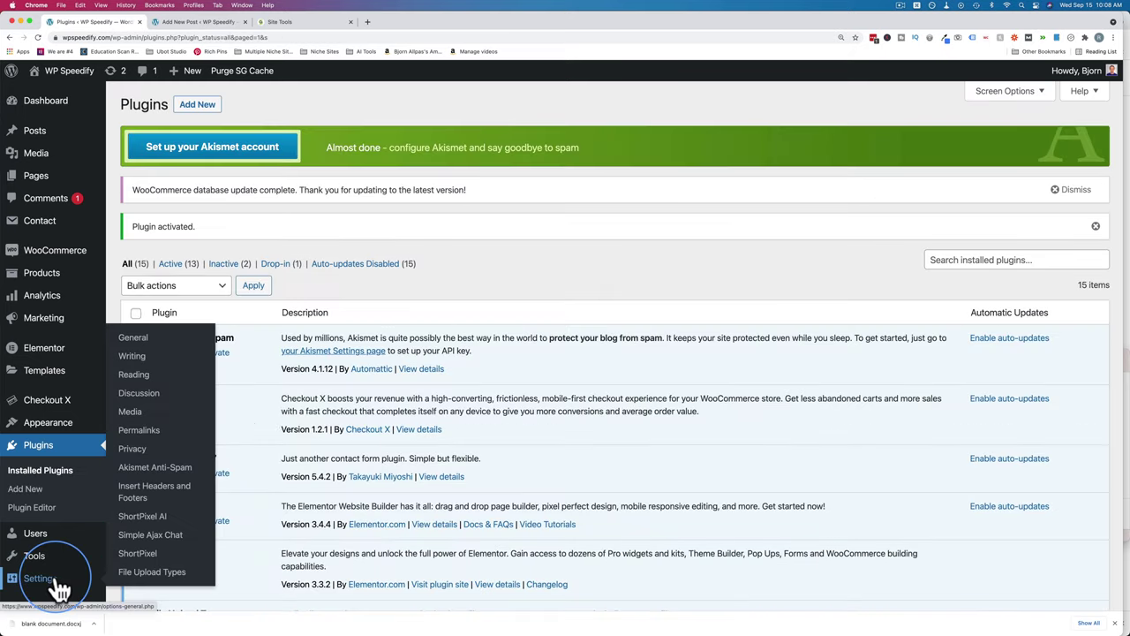
{"action": "left_click", "coordinate": [171, 575]}
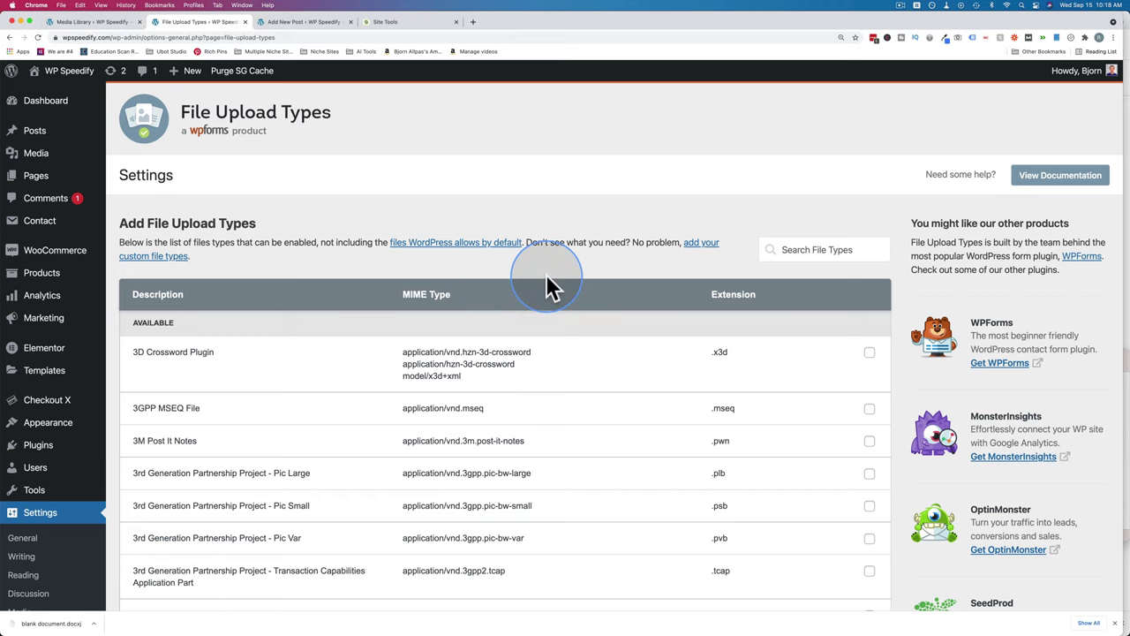
Step: Enable the 3D Crossword Plugin (.x3d) file type and save the plugin settings
{"action": "scroll", "coordinate": [900, 459], "scroll_direction": "down", "scroll_amount": 1}
{"action": "scroll", "coordinate": [899, 447], "scroll_direction": "down", "scroll_amount": 3}
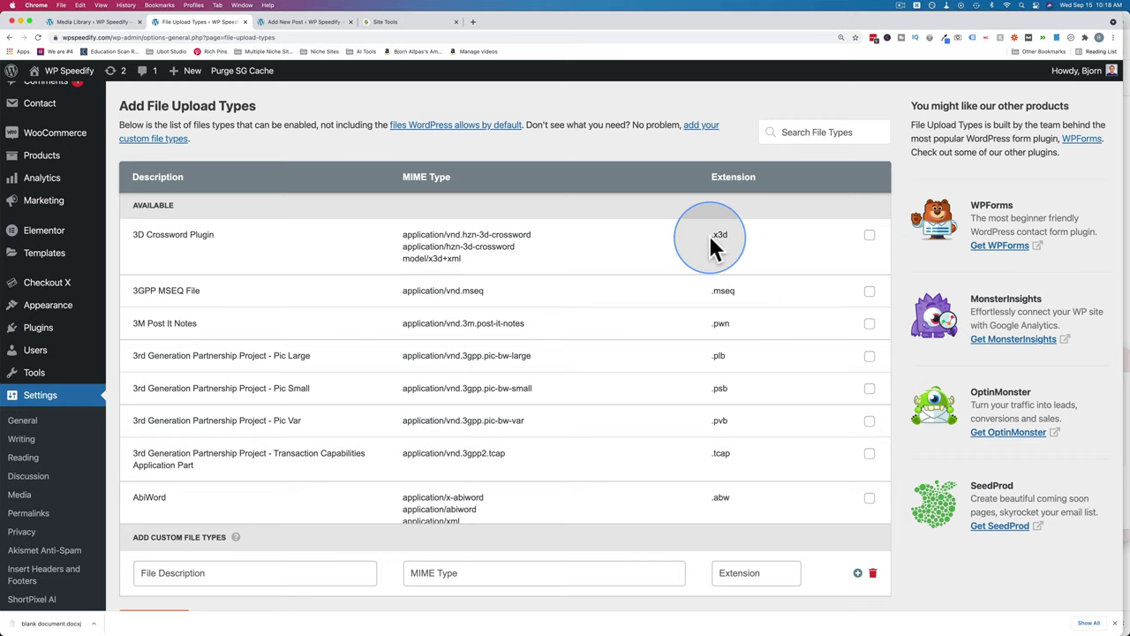
{"action": "left_click", "coordinate": [868, 235]}
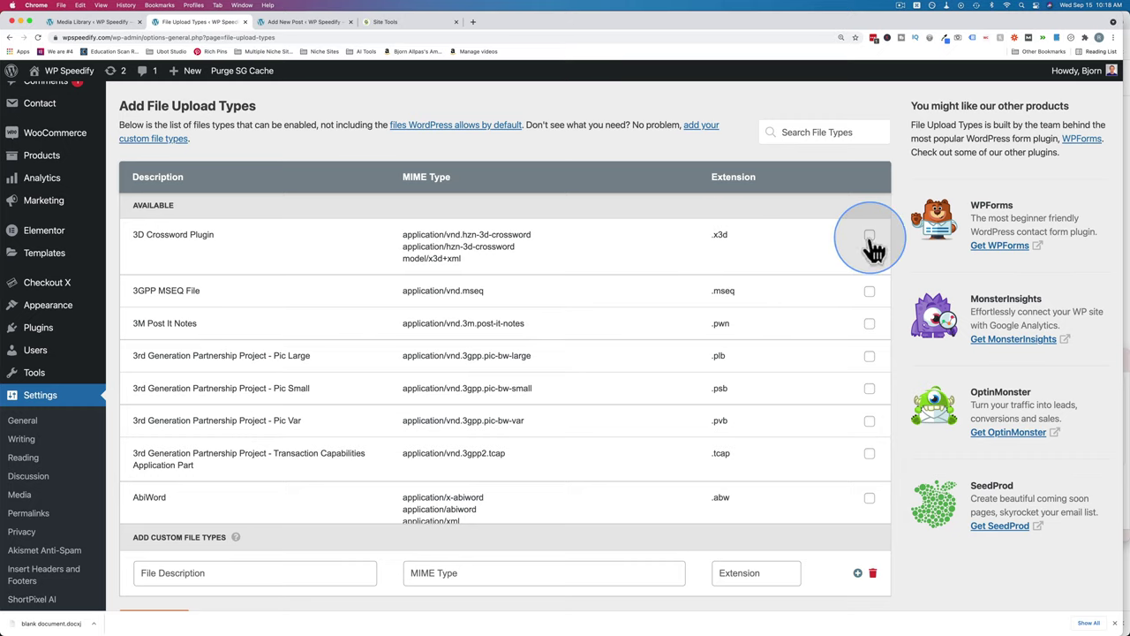
{"action": "scroll", "coordinate": [618, 371], "scroll_direction": "down", "scroll_amount": 3}
{"action": "left_click", "coordinate": [156, 502]}
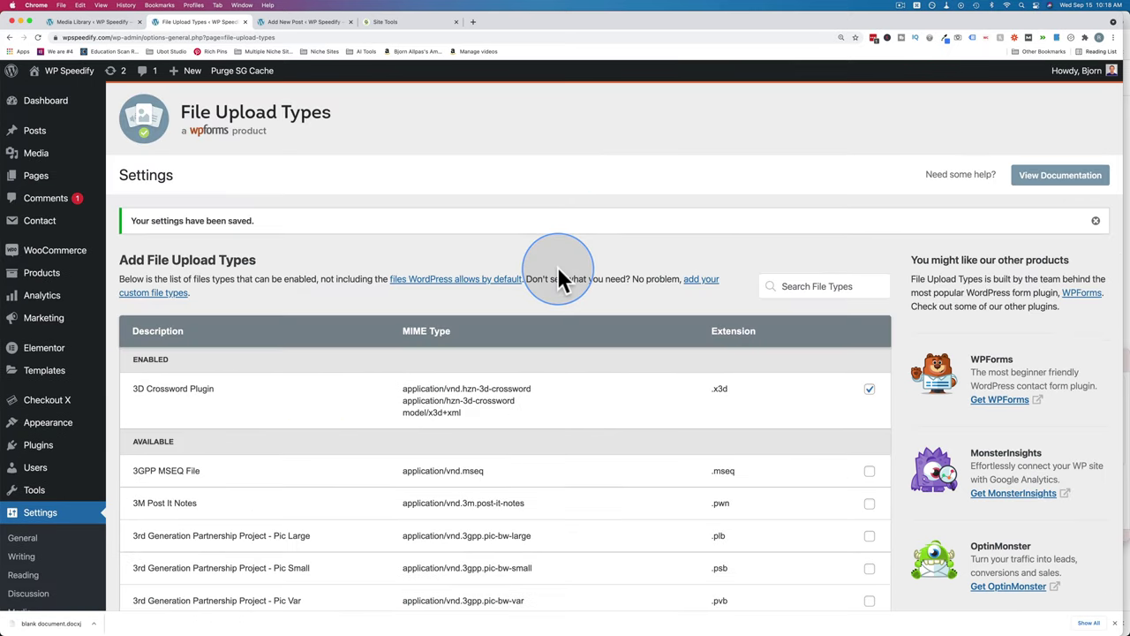
{"action": "scroll", "coordinate": [557, 266], "scroll_direction": "down", "scroll_amount": 2}
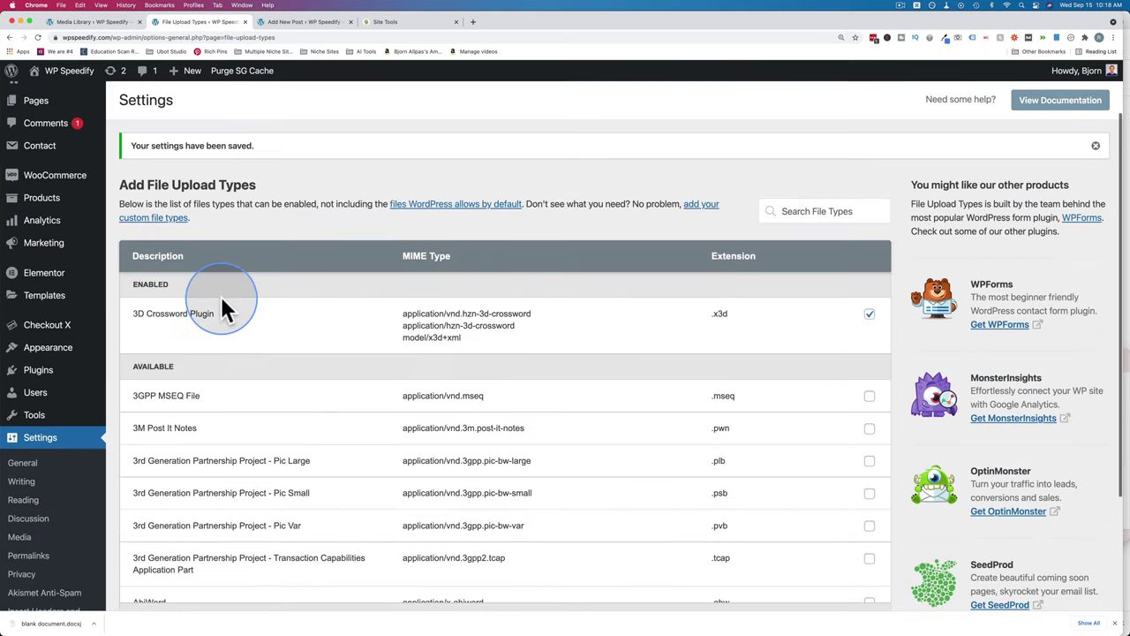
{"action": "left_click_drag", "start_coordinate": [129, 314], "coordinate": [227, 350]}
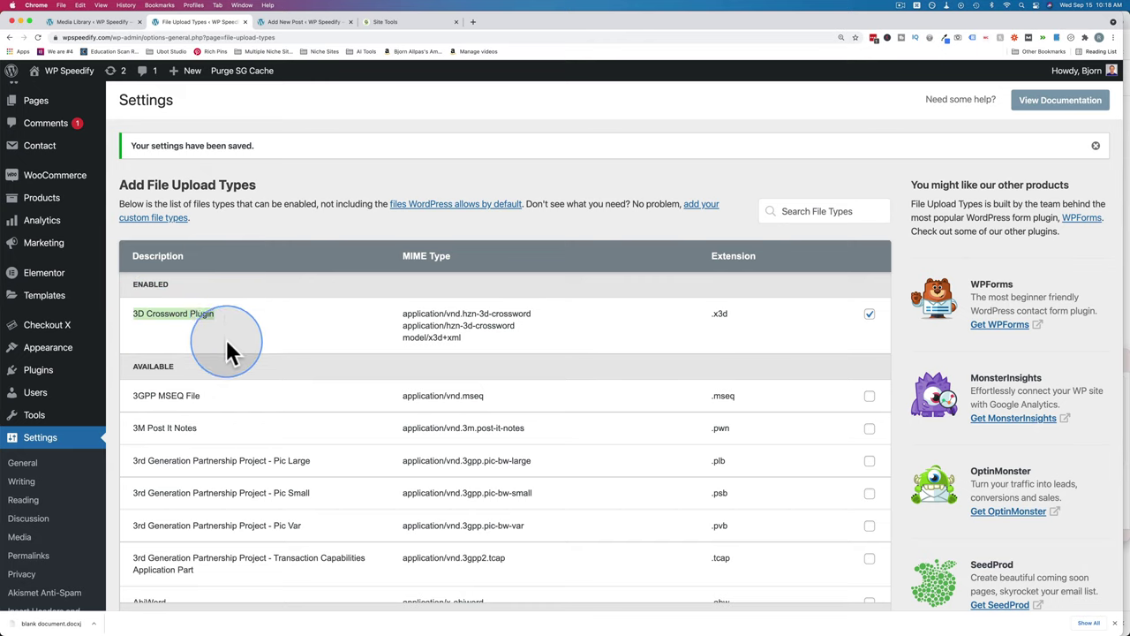
{"action": "left_click", "coordinate": [221, 355]}
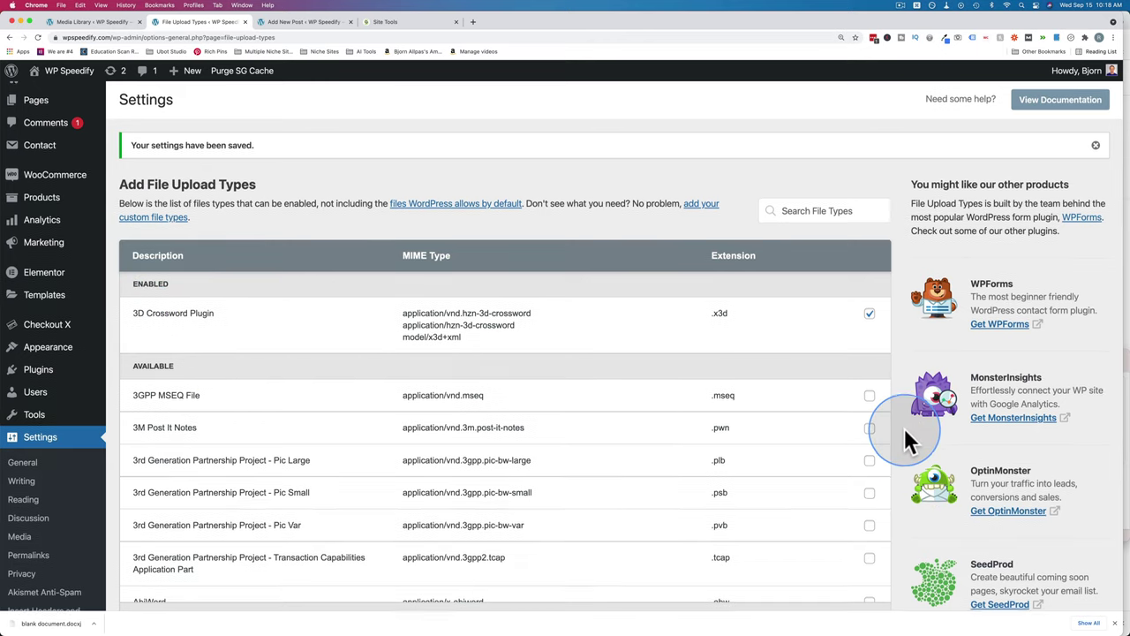
Step: Look through the available file types and the fields for adding a custom file type
{"action": "scroll", "coordinate": [756, 403], "scroll_direction": "down", "scroll_amount": 5}
{"action": "scroll", "coordinate": [697, 399], "scroll_direction": "down", "scroll_amount": 10}
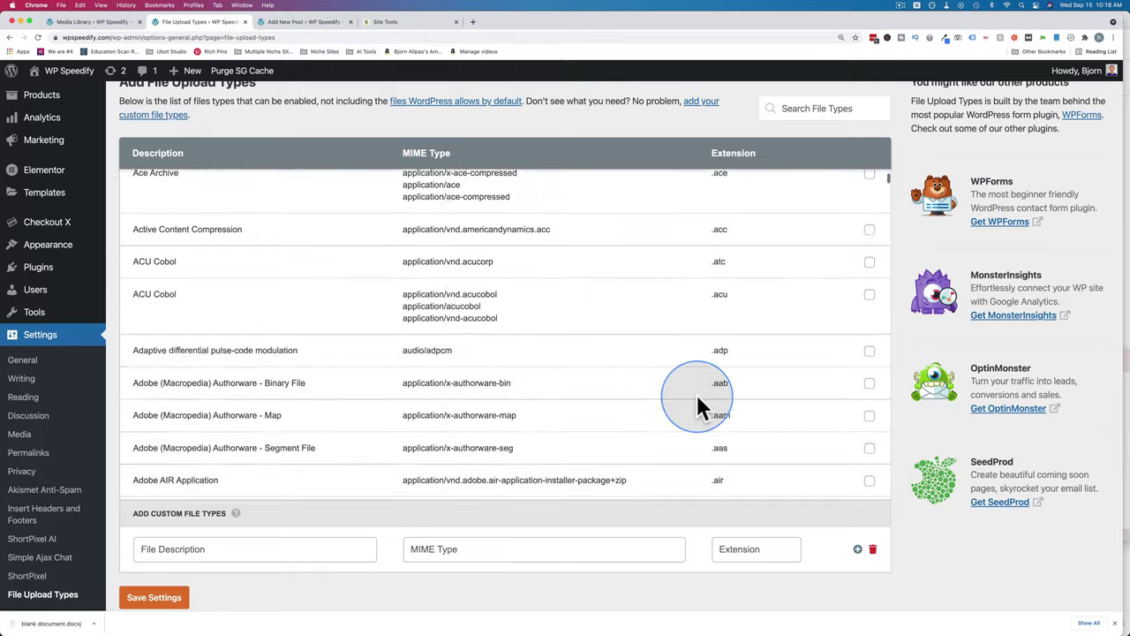
{"action": "scroll", "coordinate": [697, 394], "scroll_direction": "down", "scroll_amount": 15}
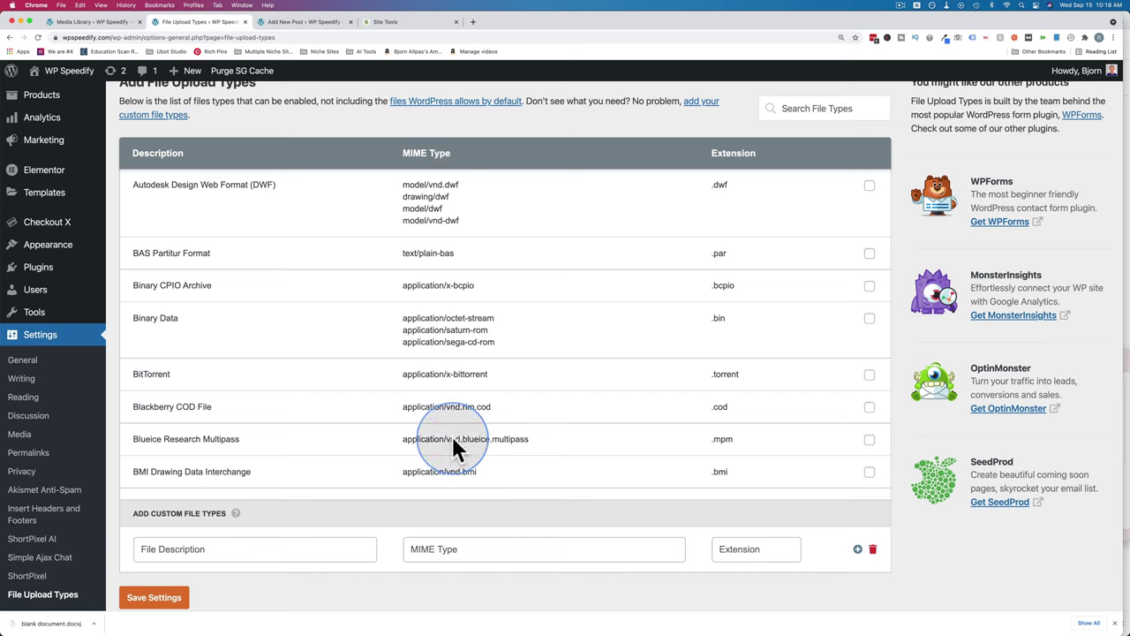
{"action": "scroll", "coordinate": [545, 352], "scroll_direction": "down", "scroll_amount": 10}
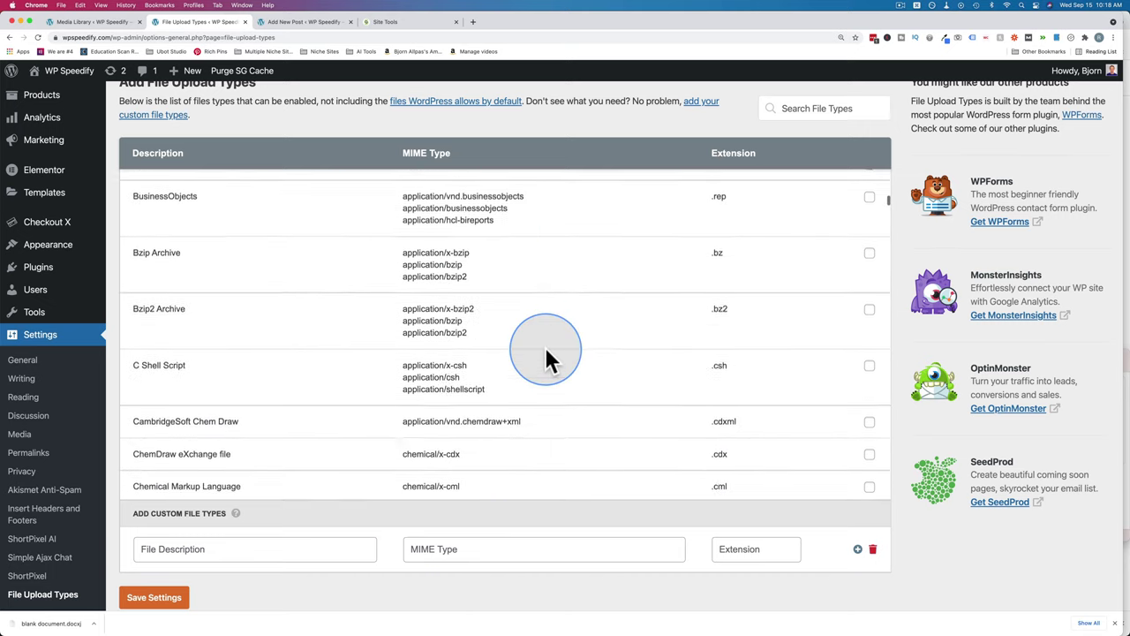
{"action": "scroll", "coordinate": [544, 349], "scroll_direction": "down", "scroll_amount": 3}
{"action": "scroll", "coordinate": [490, 530], "scroll_direction": "down", "scroll_amount": 3}
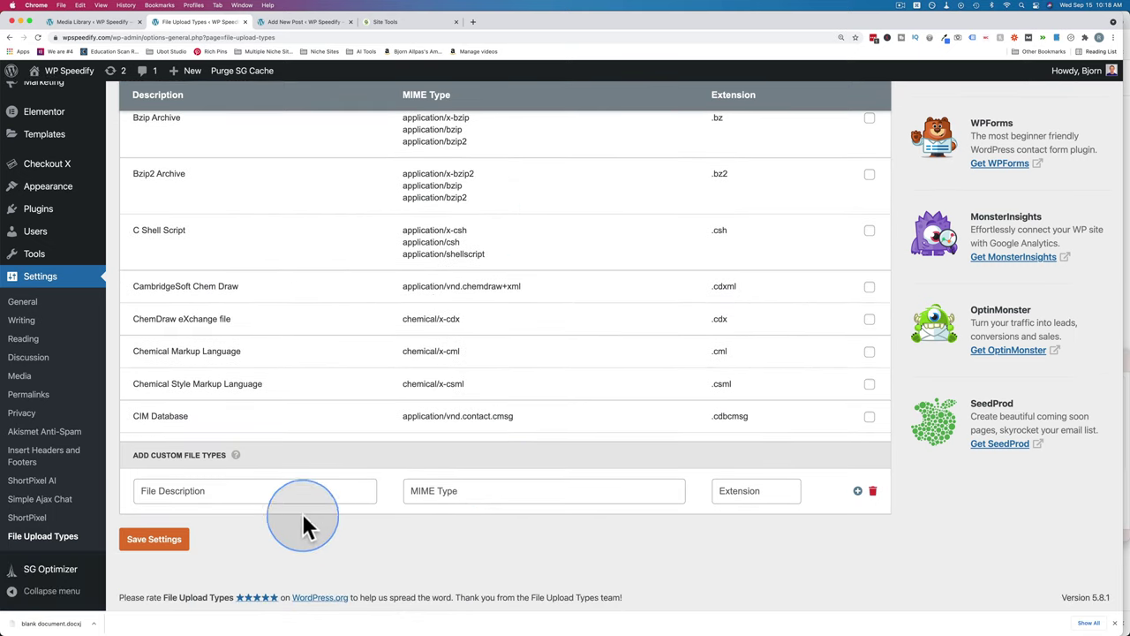
{"action": "left_click", "coordinate": [283, 491]}
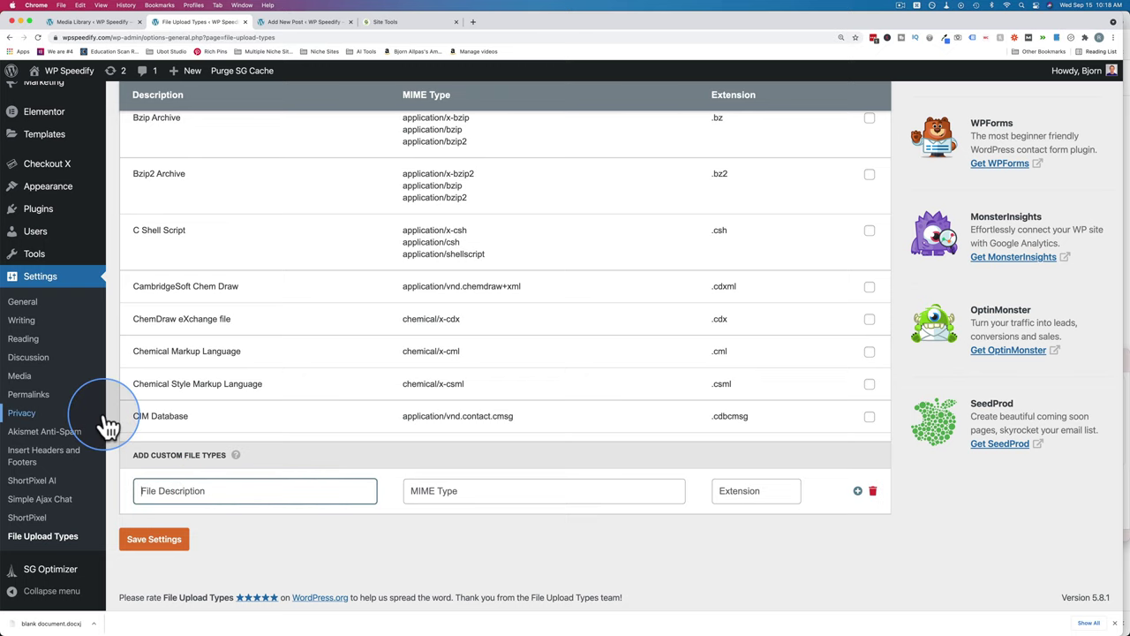
Step: Search the settings page for "javascrip" to locate the JavaScript file type in the list
{"action": "scroll", "coordinate": [115, 406], "scroll_direction": "up", "scroll_amount": 1}
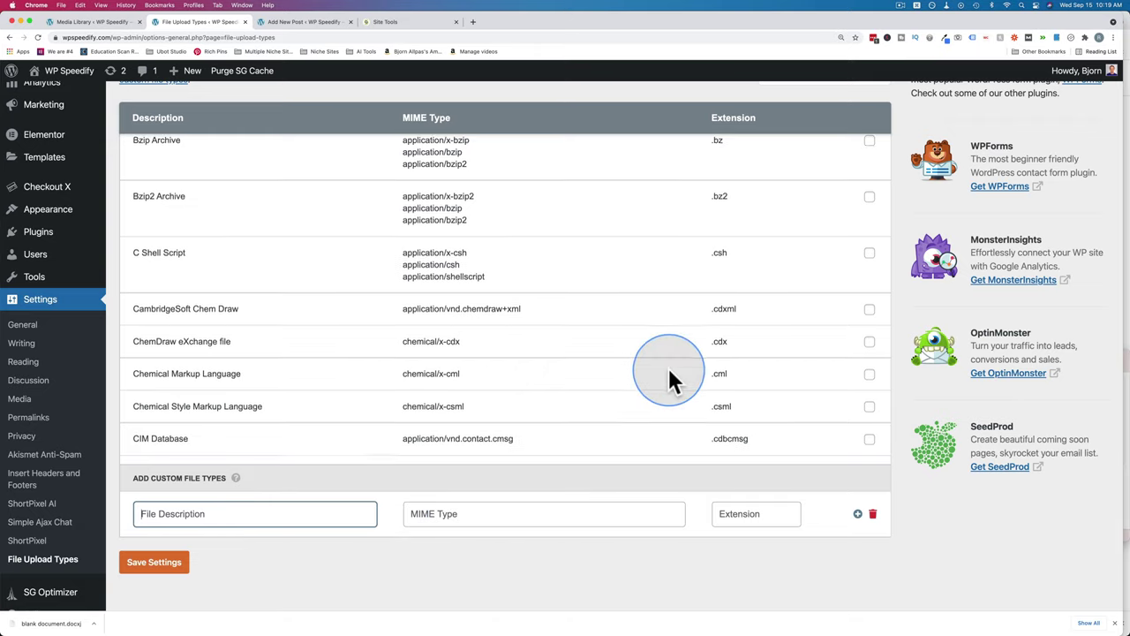
{"action": "scroll", "coordinate": [668, 375], "scroll_direction": "down", "scroll_amount": 10}
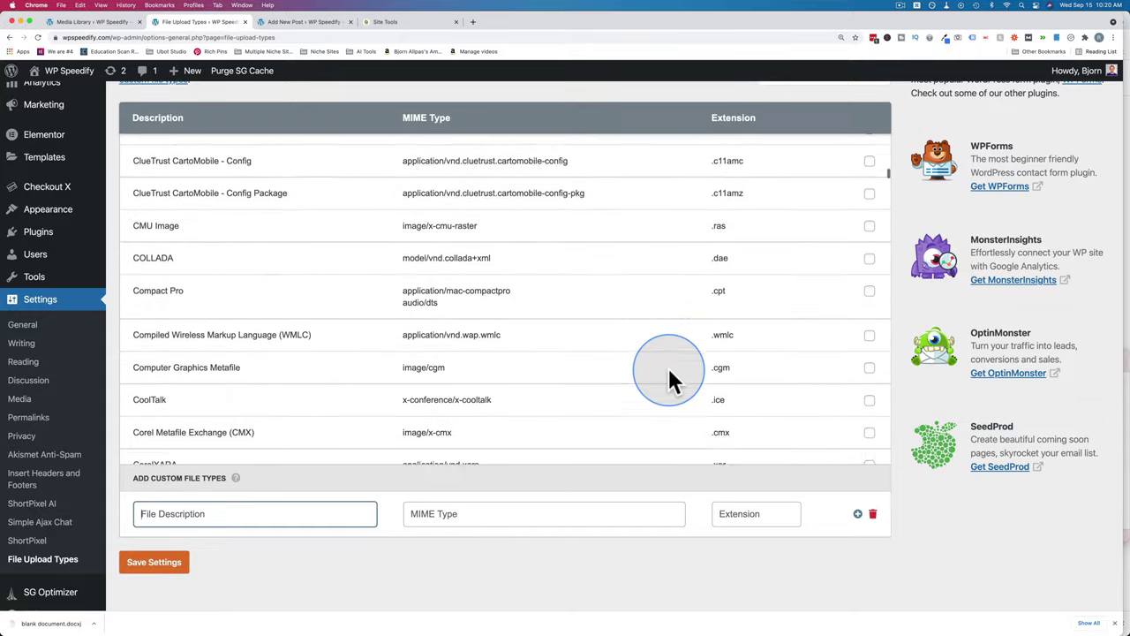
{"action": "scroll", "coordinate": [669, 375], "scroll_direction": "down", "scroll_amount": 10}
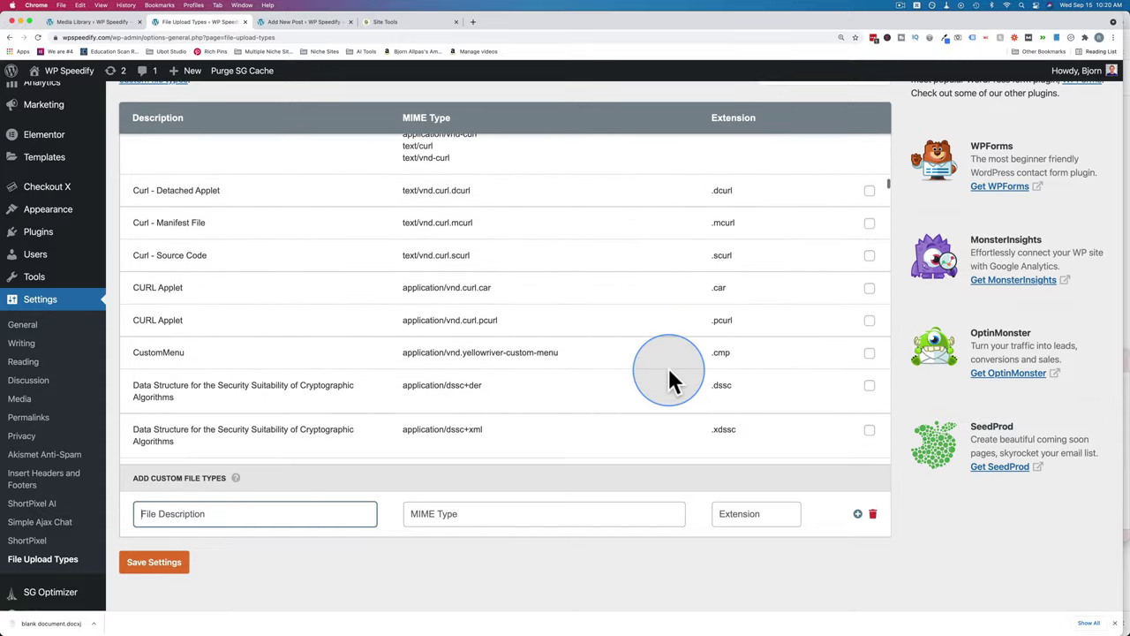
{"action": "scroll", "coordinate": [668, 375], "scroll_direction": "down", "scroll_amount": 6}
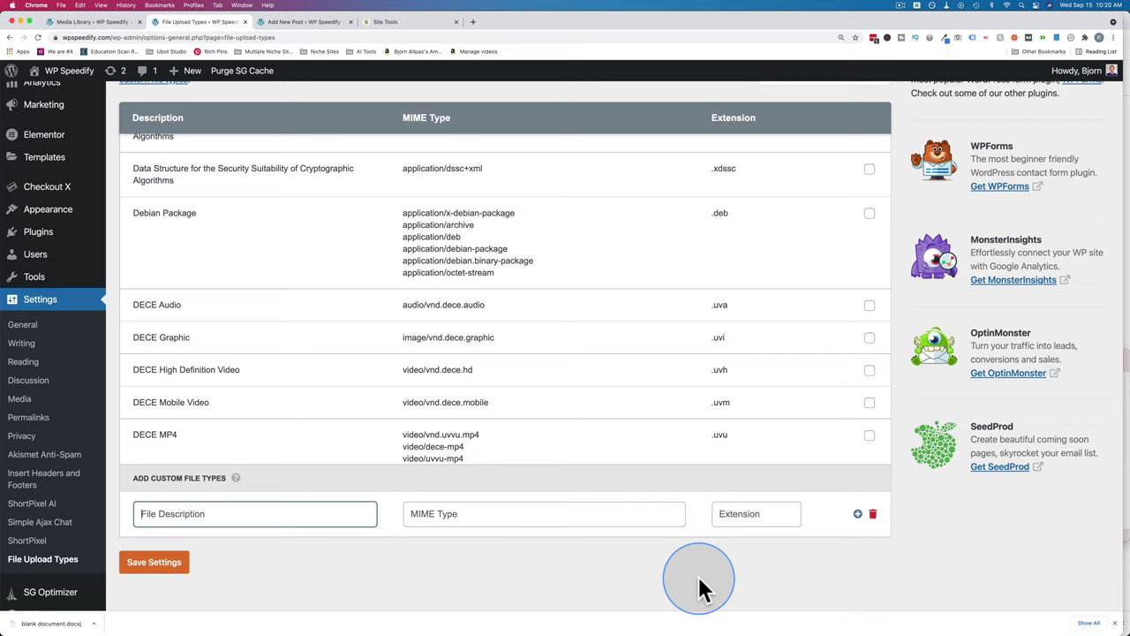
{"action": "scroll", "coordinate": [734, 459], "scroll_direction": "down", "scroll_amount": 5}
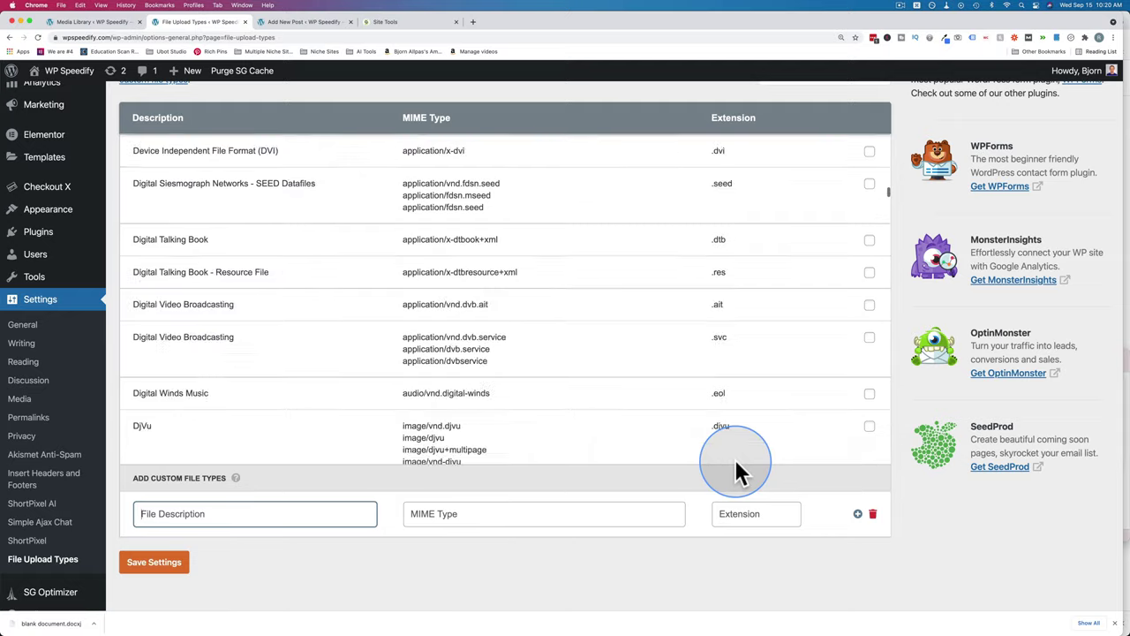
{"action": "scroll", "coordinate": [735, 459], "scroll_direction": "down", "scroll_amount": 4}
{"action": "key", "text": "super+f"}
{"action": "type", "text": "j"}
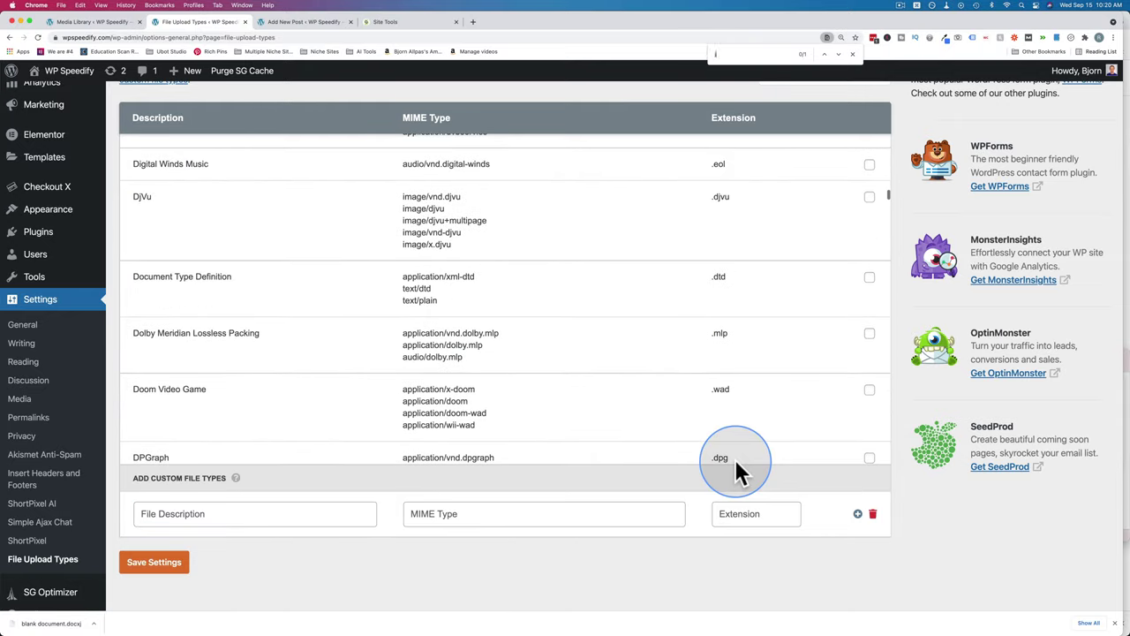
{"action": "type", "text": "avascrip"}
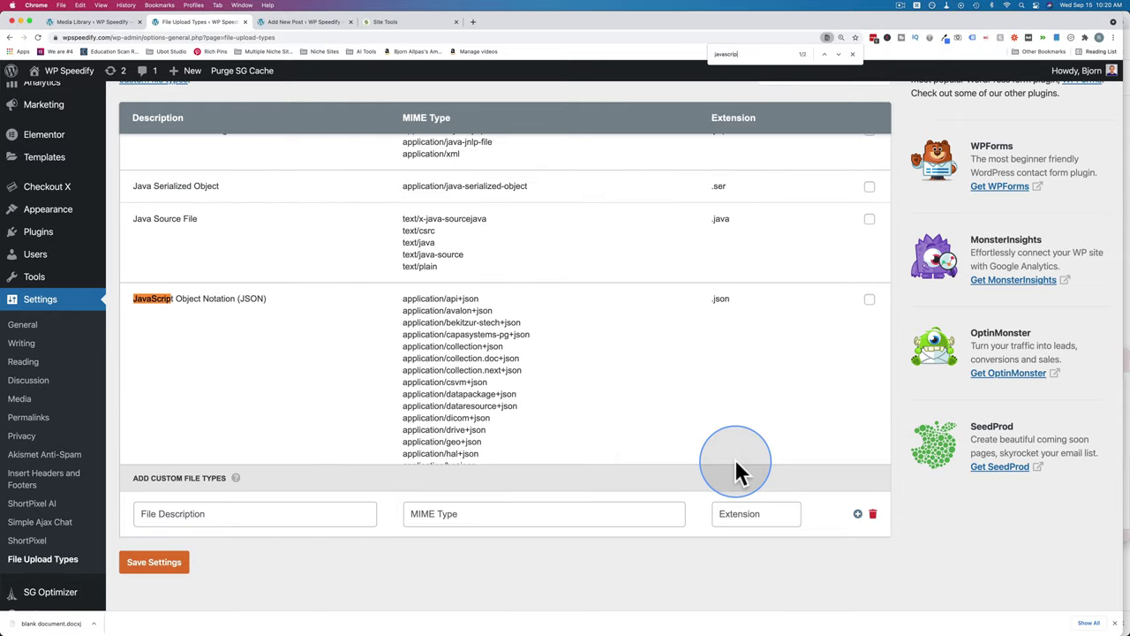
Step: Examine the MIME types and the .json extension listed for JavaScript Object Notation (JSON)
{"action": "scroll", "coordinate": [638, 323], "scroll_direction": "down", "scroll_amount": 3}
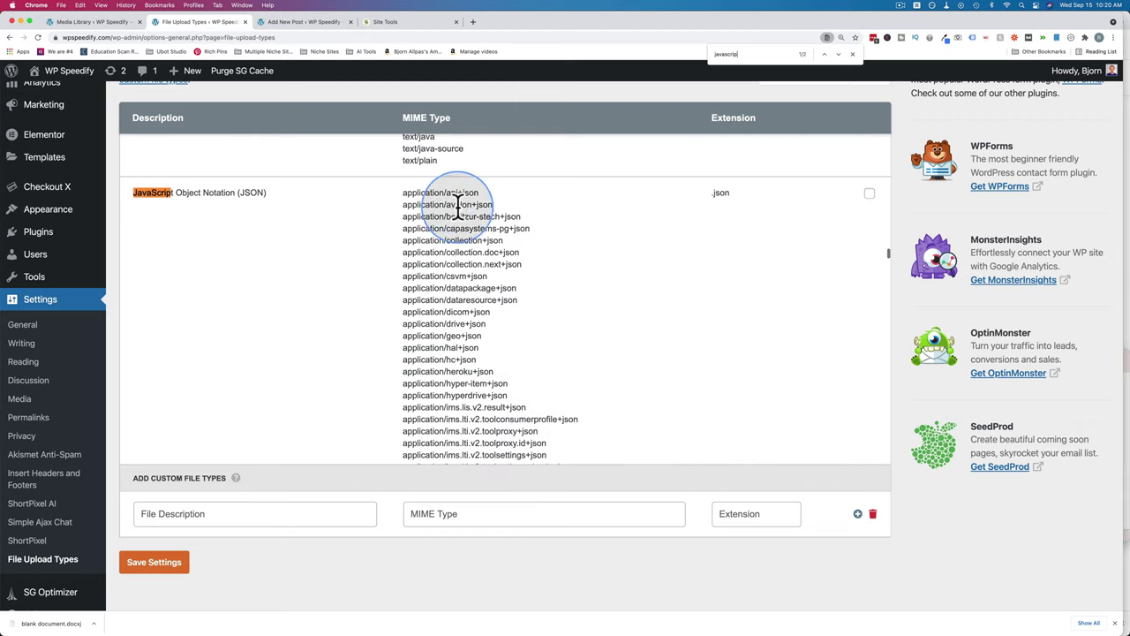
{"action": "left_click_drag", "start_coordinate": [406, 190], "coordinate": [522, 447]}
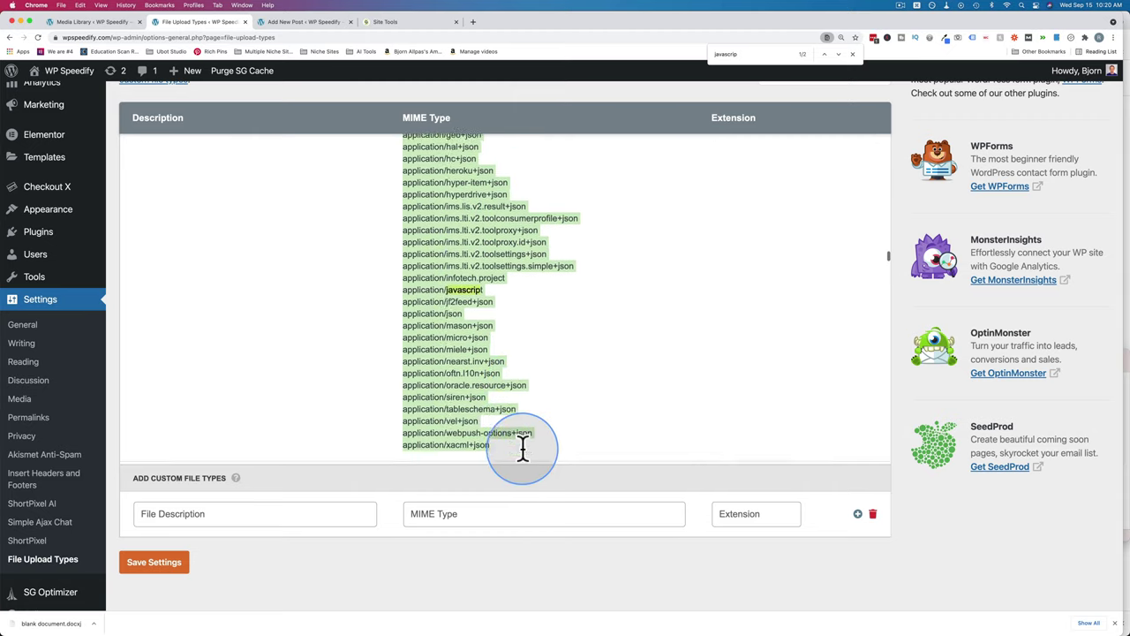
{"action": "scroll", "coordinate": [527, 377], "scroll_direction": "down", "scroll_amount": 2}
{"action": "scroll", "coordinate": [533, 347], "scroll_direction": "up", "scroll_amount": 6}
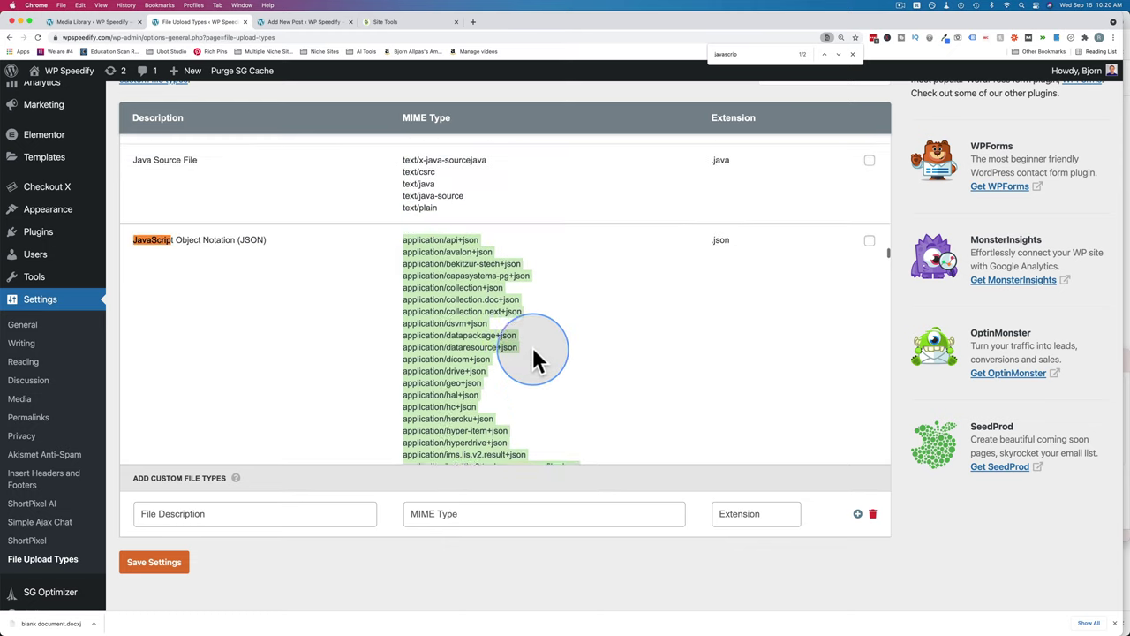
{"action": "left_click", "coordinate": [493, 323]}
{"action": "left_click_drag", "start_coordinate": [735, 259], "coordinate": [709, 252]}
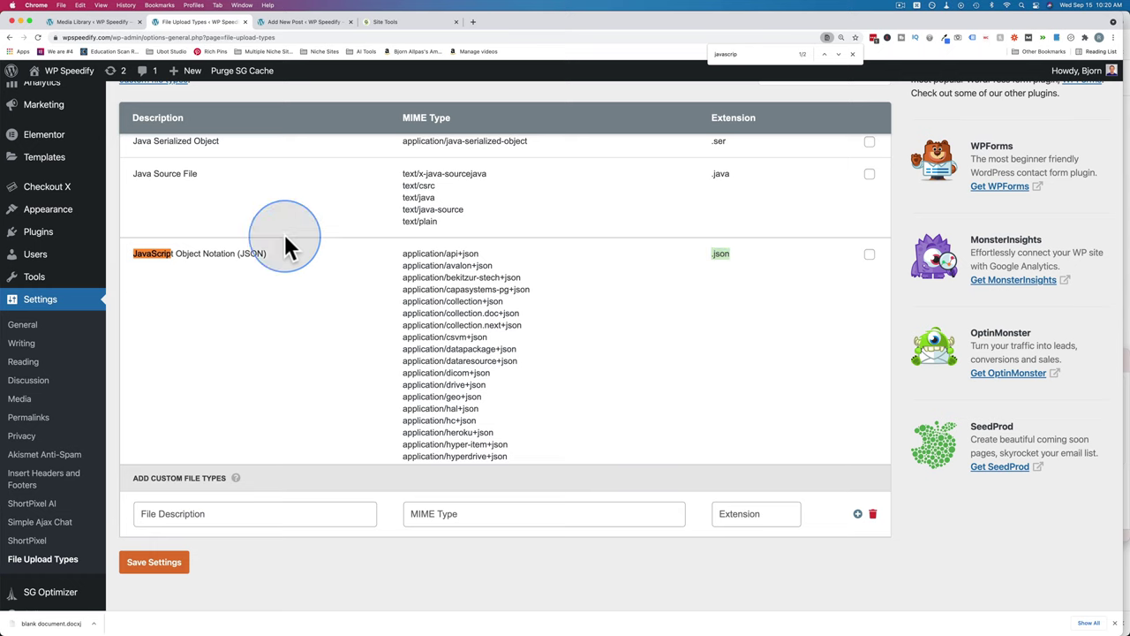
Step: Try to upload animate-config.json to the Media Library and highlight the file name in the upload notice
{"action": "left_click", "coordinate": [92, 22]}
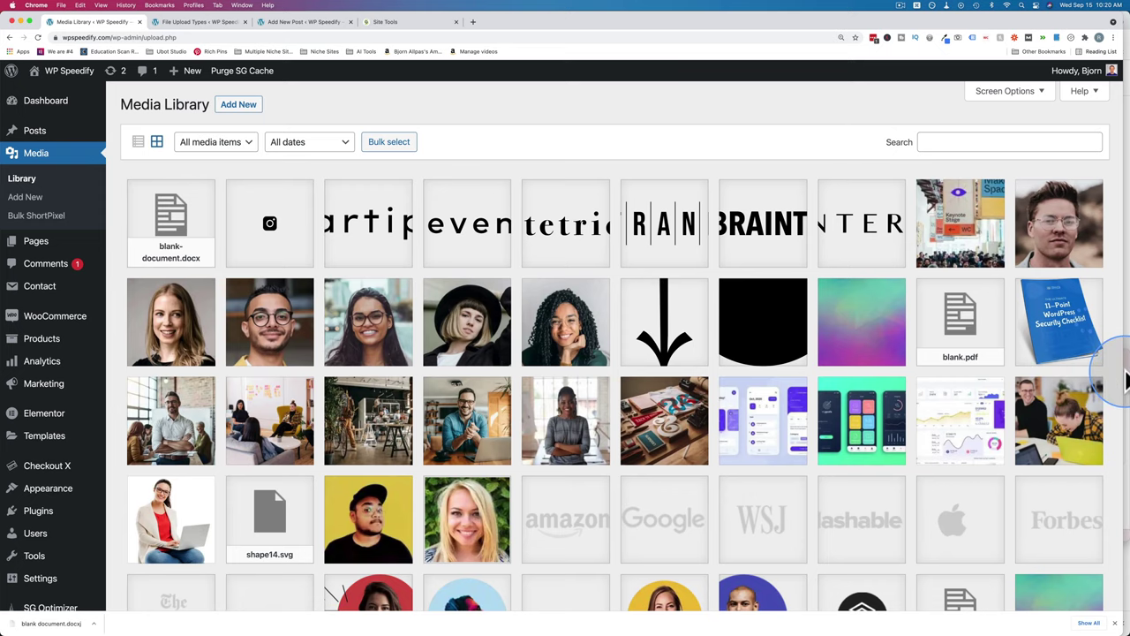
{"action": "left_click", "coordinate": [1126, 379]}
{"action": "left_click_drag", "start_coordinate": [960, 380], "coordinate": [567, 305]}
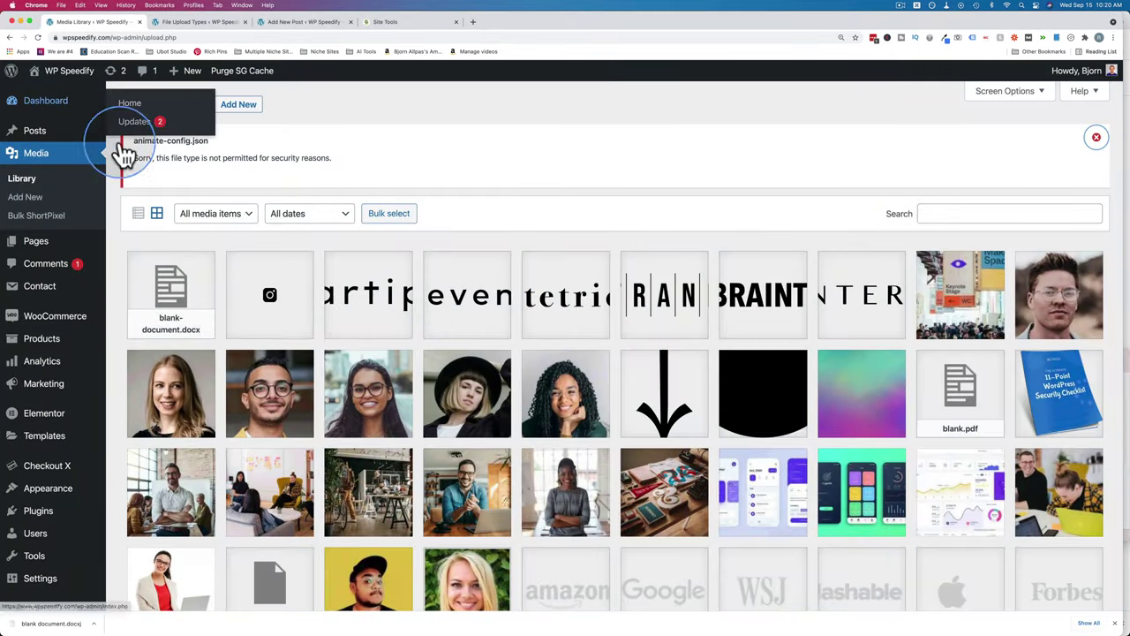
{"action": "left_click_drag", "start_coordinate": [132, 141], "coordinate": [234, 146]}
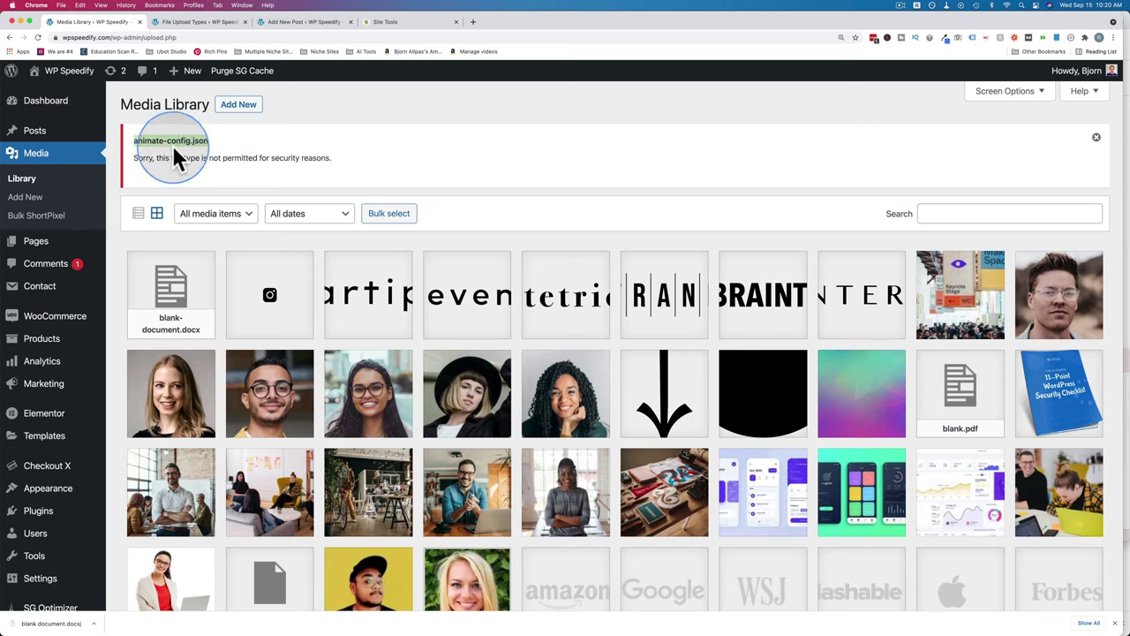
Step: Highlight the upload error message, and enable the JavaScript Object Notation (JSON) type in the File Upload Types settings and save them
{"action": "left_click", "coordinate": [140, 159]}
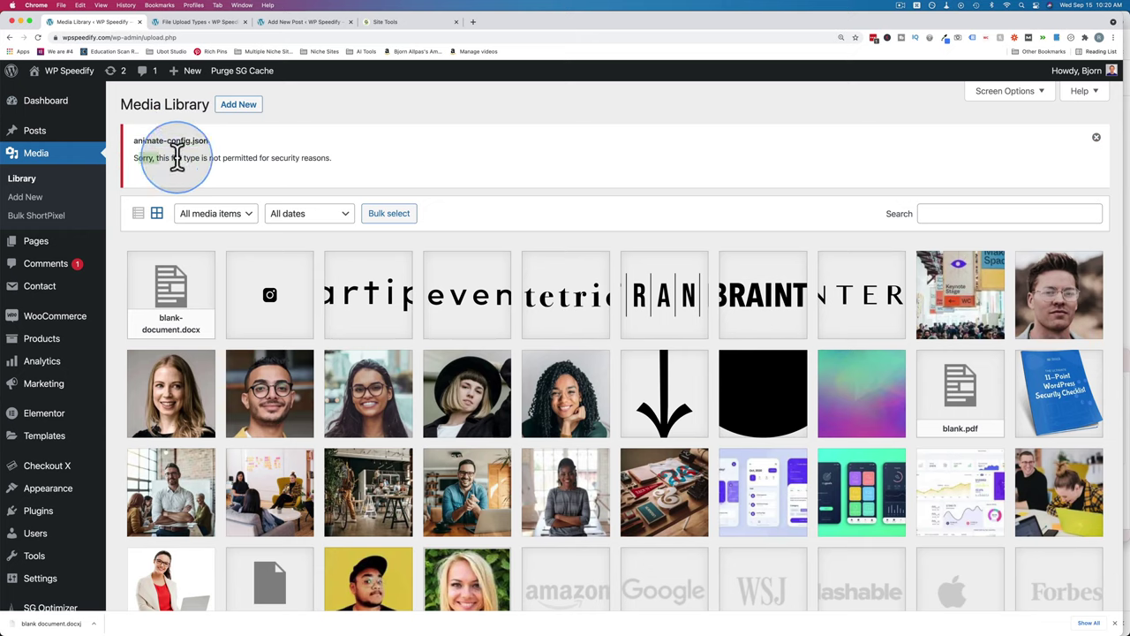
{"action": "left_click", "coordinate": [367, 156], "text": "shift"}
{"action": "left_click", "coordinate": [202, 22]}
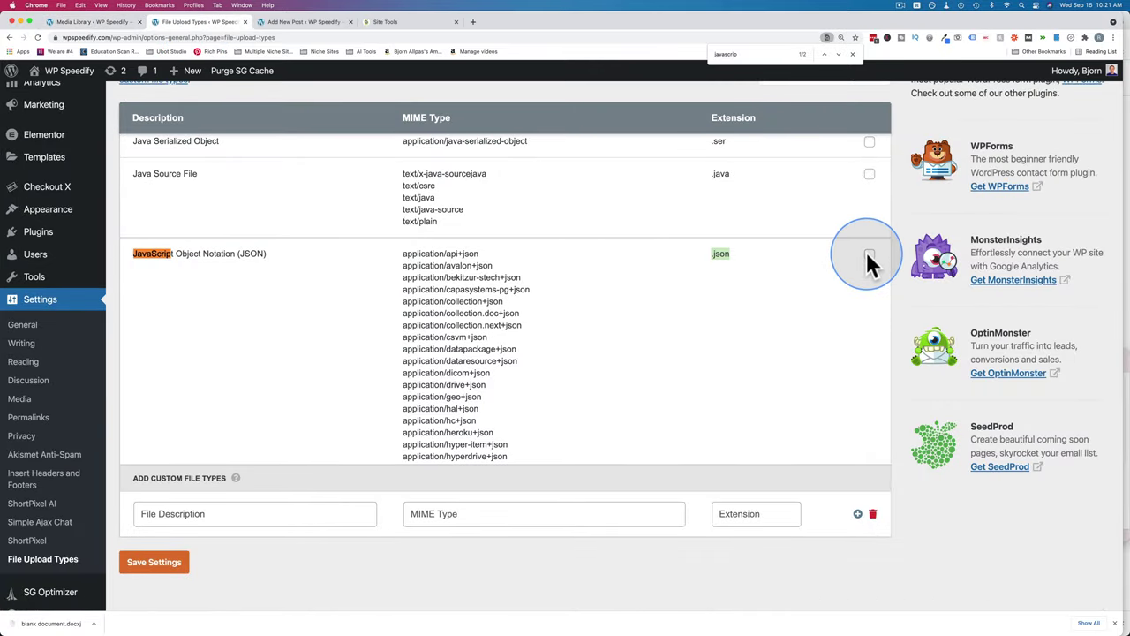
{"action": "left_click", "coordinate": [145, 569]}
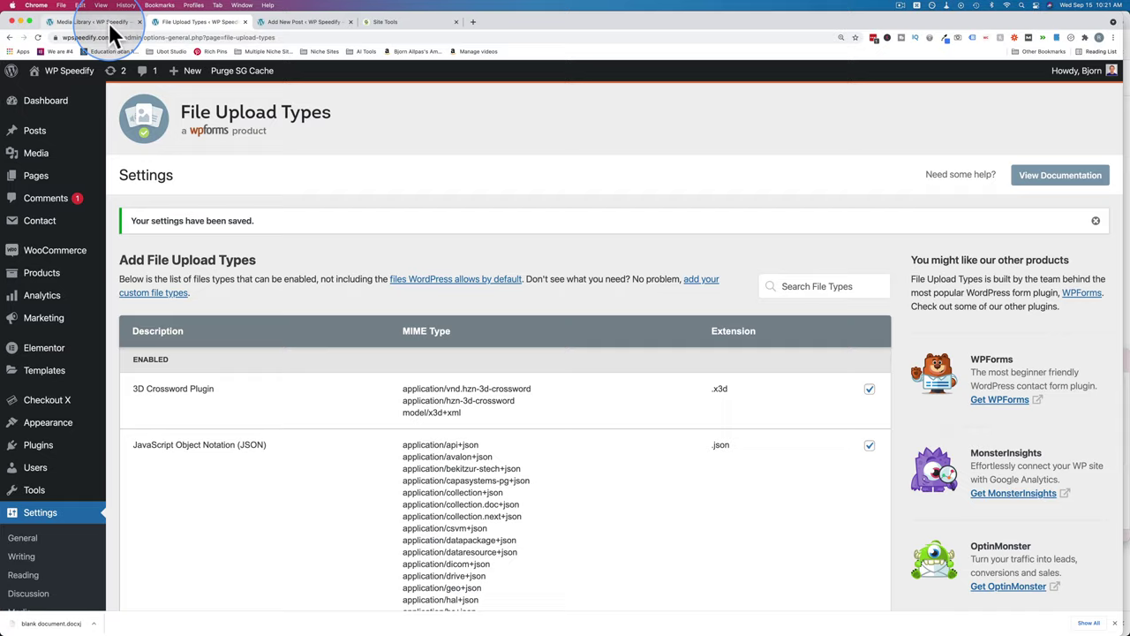
Step: Reload the Media Library and upload animate-config.json to it from the Disallowed File Type folder in Finder
{"action": "left_click", "coordinate": [108, 24]}
{"action": "key", "text": "super+r"}
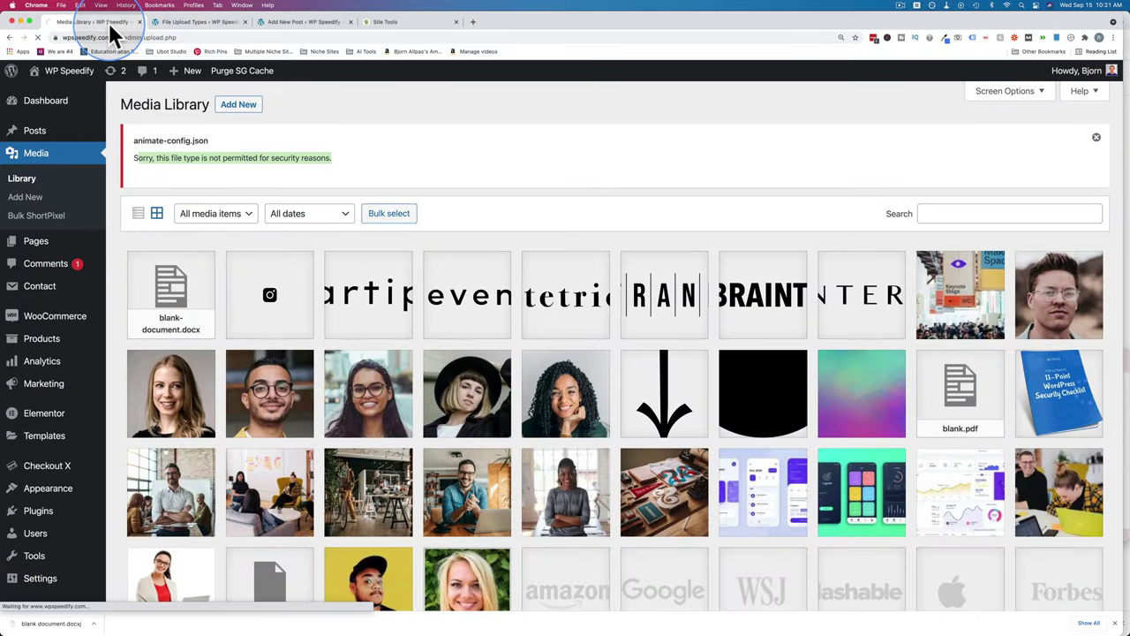
{"action": "left_click", "coordinate": [1058, 401]}
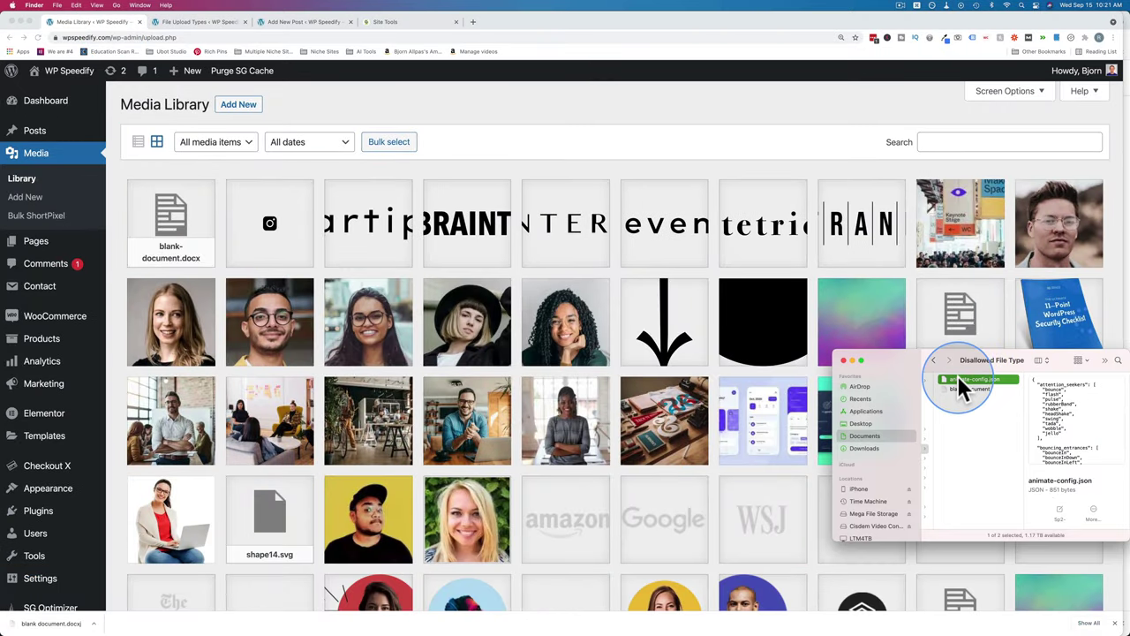
{"action": "left_click_drag", "start_coordinate": [957, 375], "coordinate": [598, 273]}
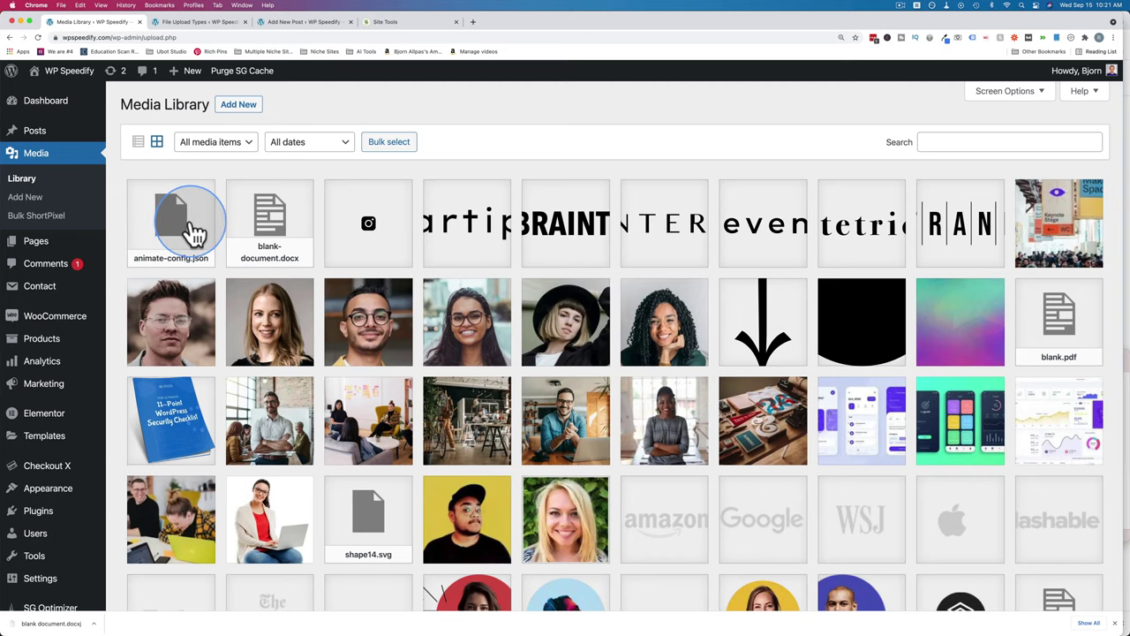
Step: Check the manual_uploads folder in the SiteGround File Manager and view the attachment details of animate-config.json in the Media Library
{"action": "left_click", "coordinate": [401, 26]}
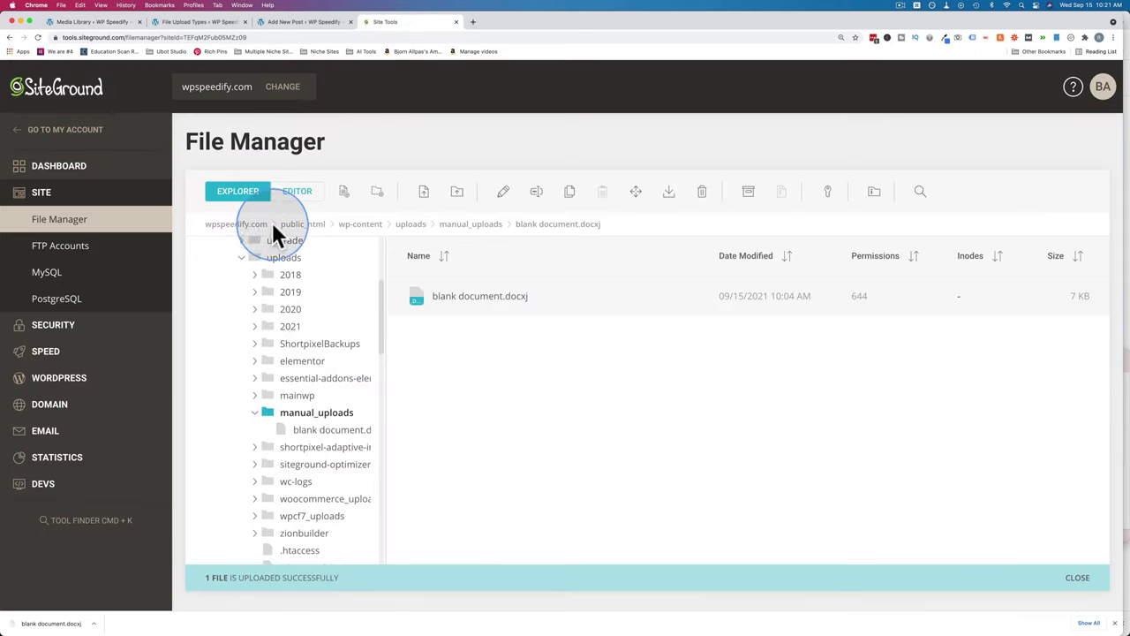
{"action": "left_click", "coordinate": [88, 23]}
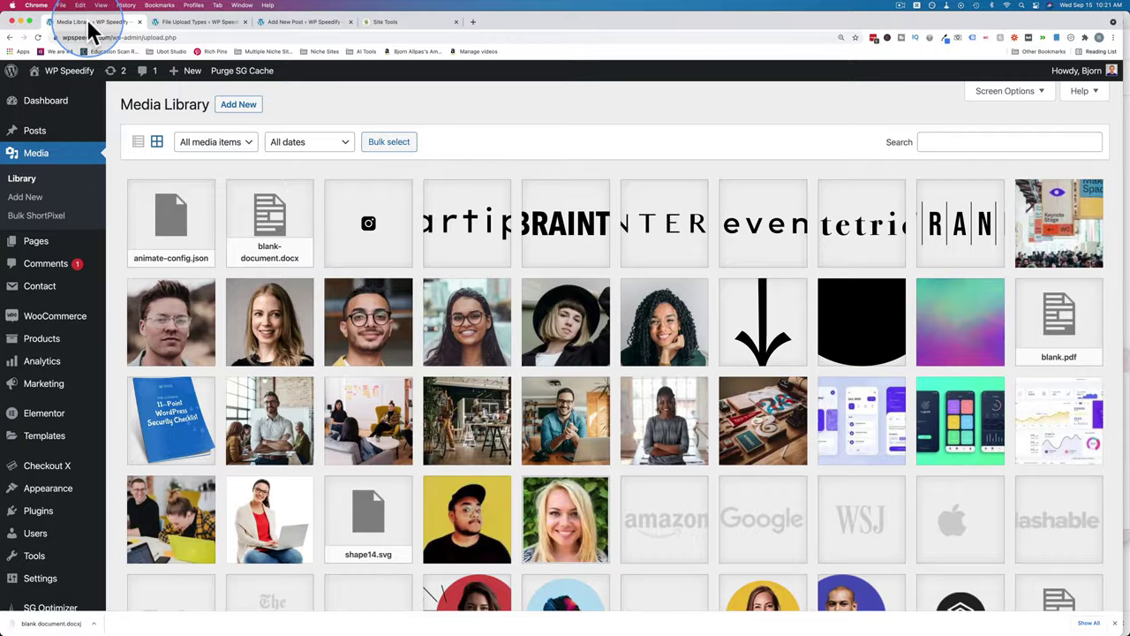
{"action": "left_click", "coordinate": [169, 235]}
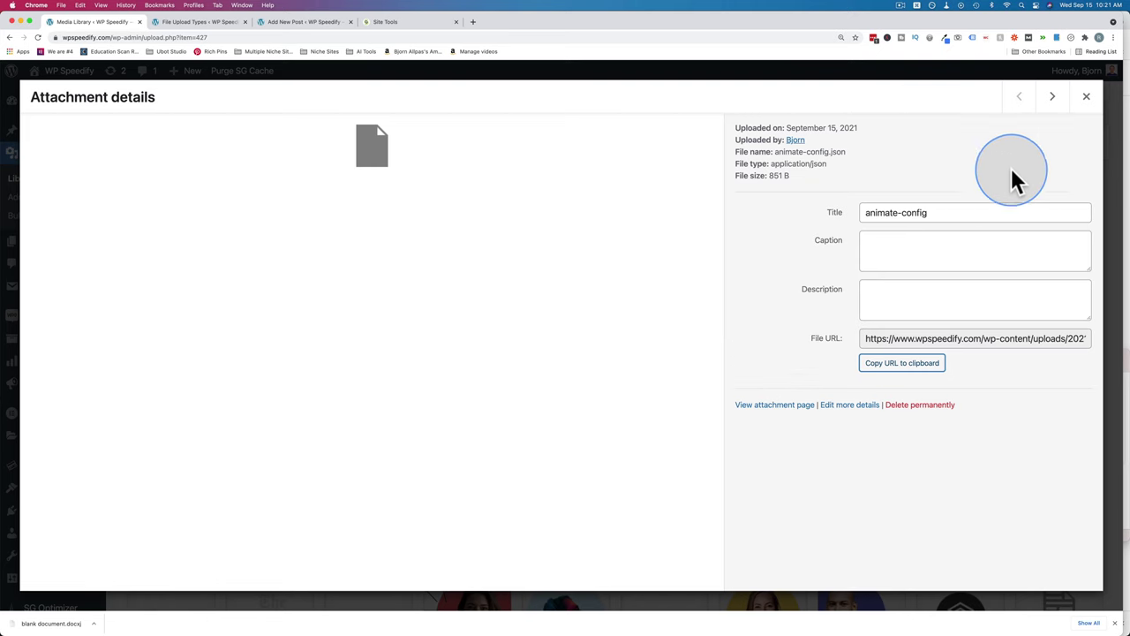
{"action": "left_click", "coordinate": [1086, 98]}
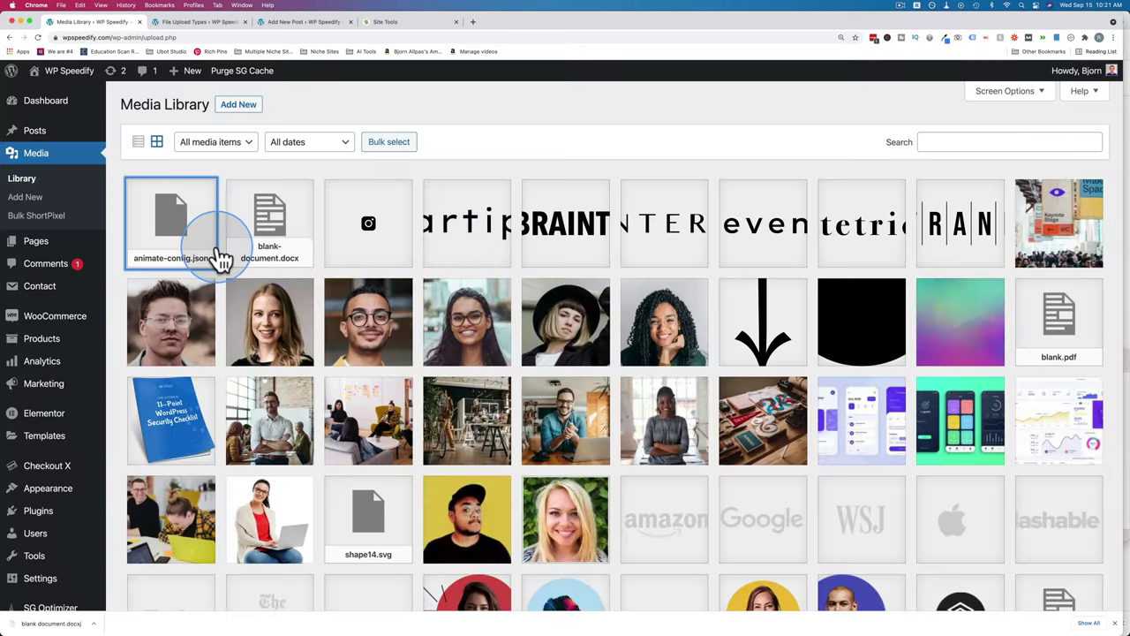